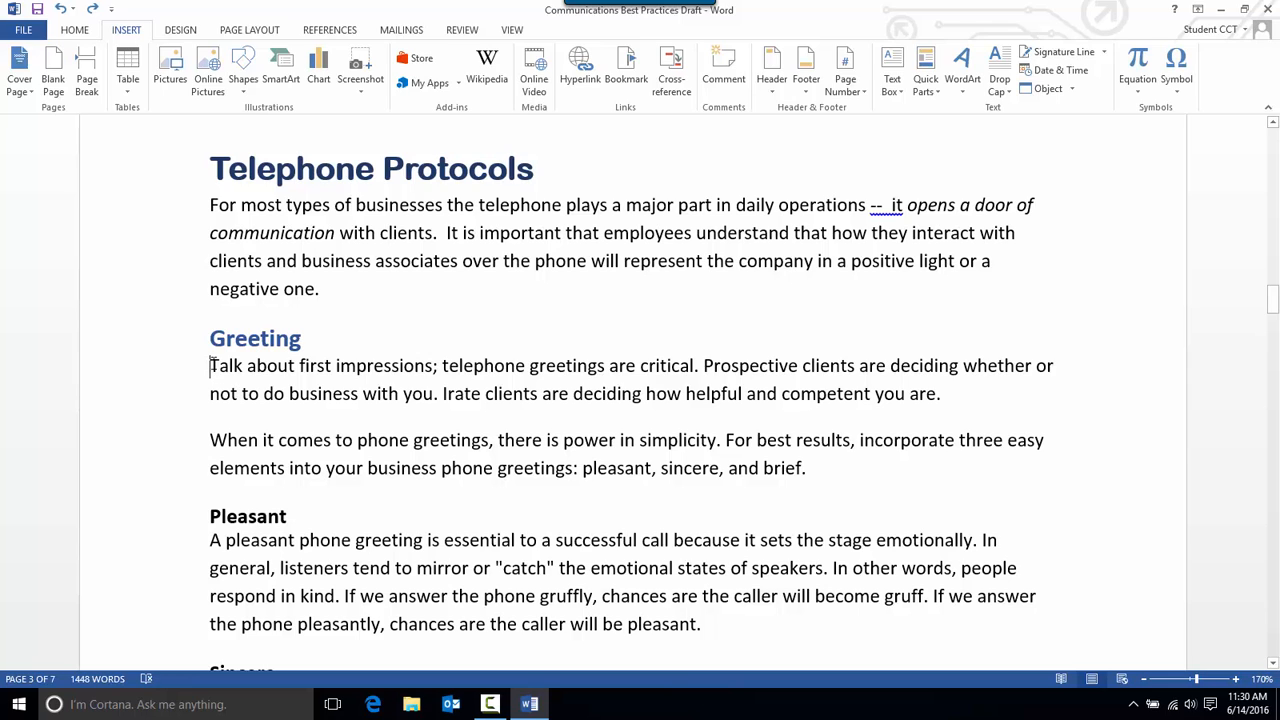
# Select the text from the start of the first Greeting paragraph through the end of the Pleasant paragraph, and clear the selection
pyautogui.moveTo(211, 366); pyautogui.dragTo(756, 640)
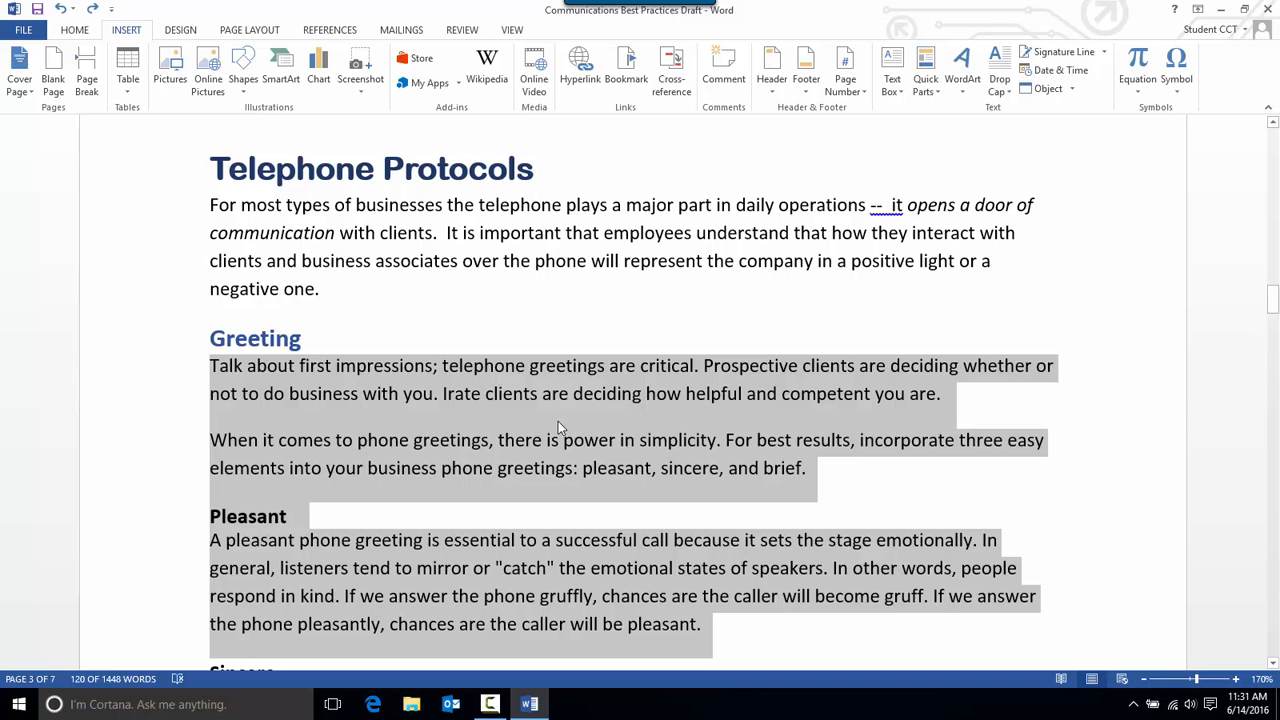
pyautogui.click(854, 289)
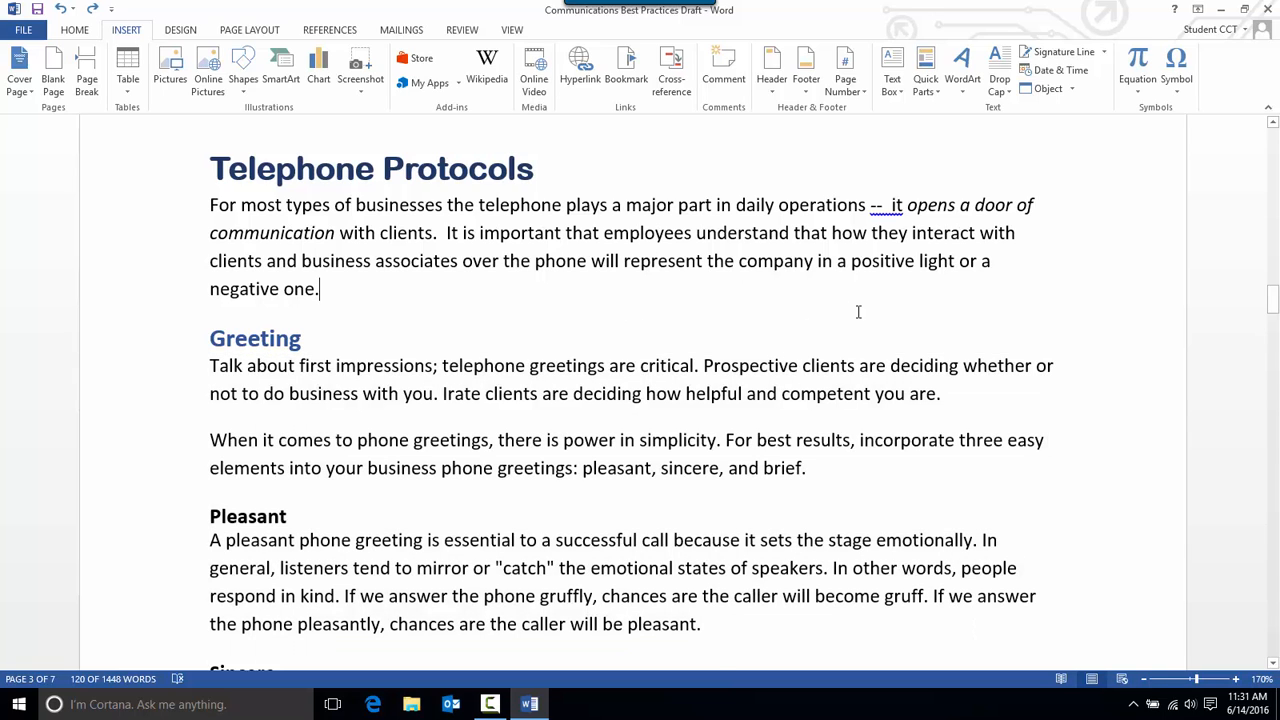
pyautogui.moveTo(372, 352); pyautogui.dragTo(790, 555)
pyautogui.click(650, 305)
# Select only the word "impressions" in the first Greeting sentence, and clear the selection
pyautogui.moveTo(336, 366); pyautogui.dragTo(440, 366)
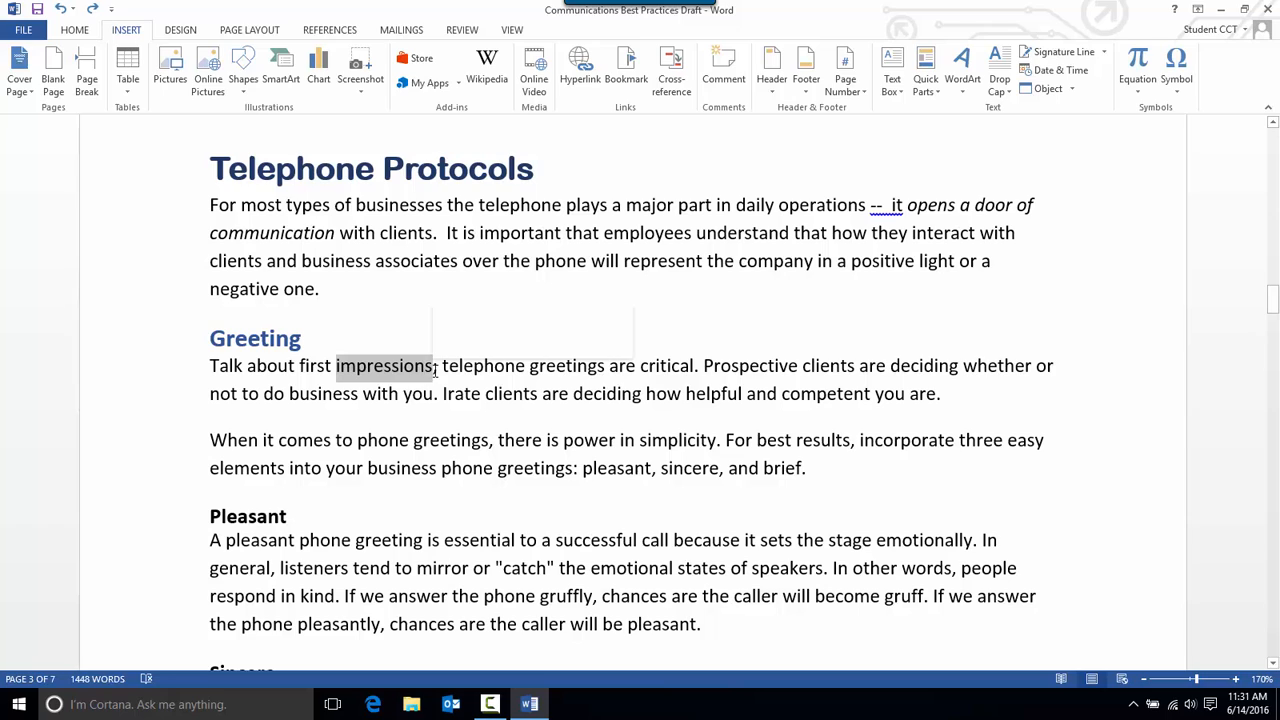
pyautogui.click(433, 395)
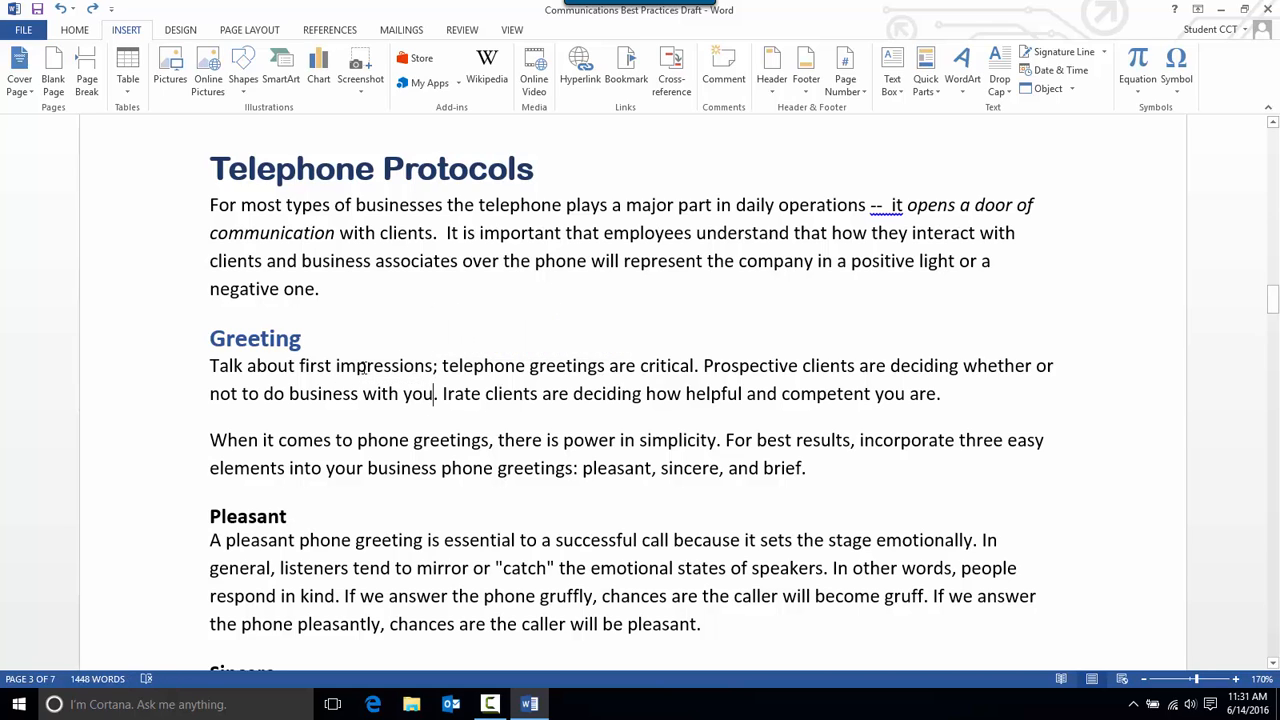
pyautogui.doubleClick(366, 367)
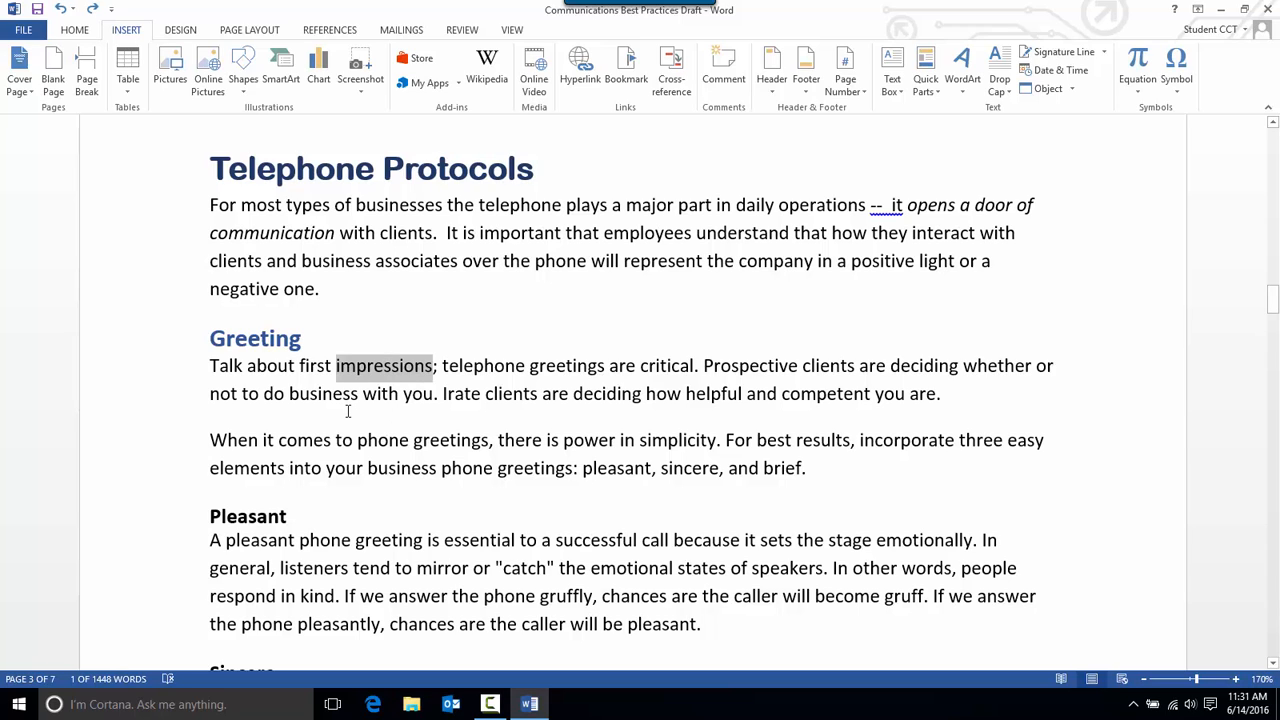
pyautogui.click(322, 393)
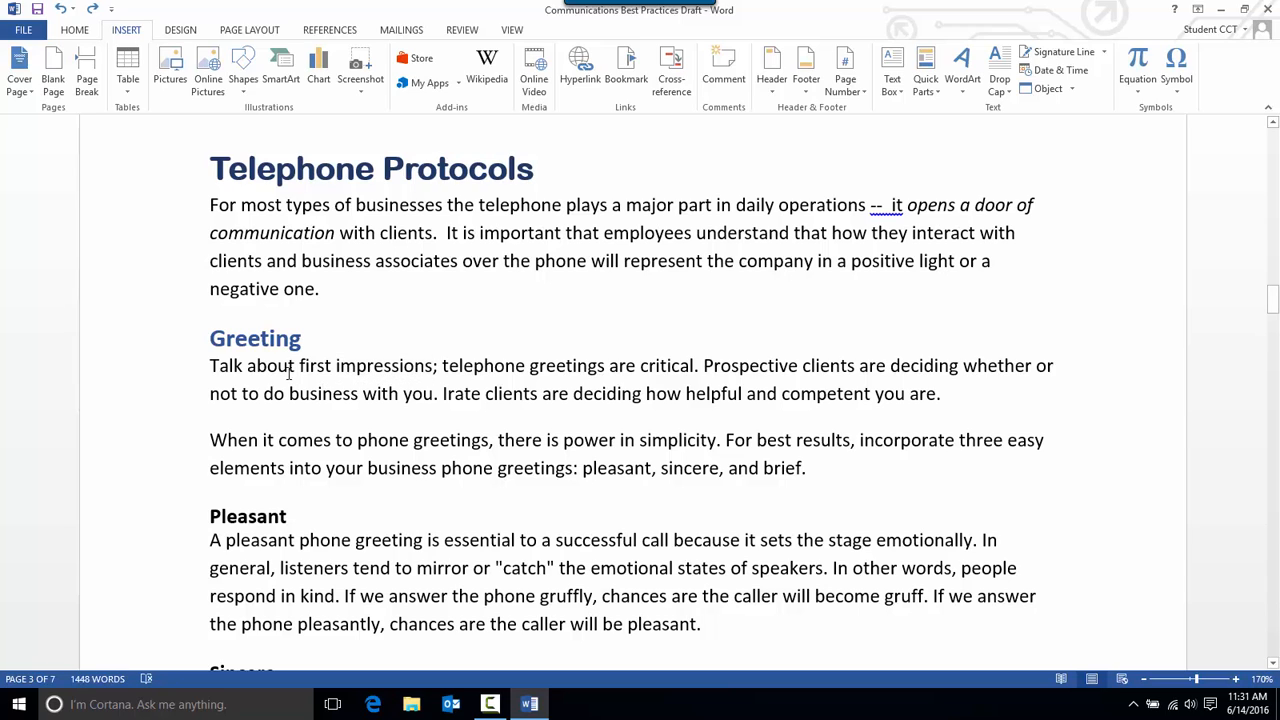
# Select single lines one at a time: the Greeting heading, then each line of the first paragraph under it
pyautogui.click(154, 347)
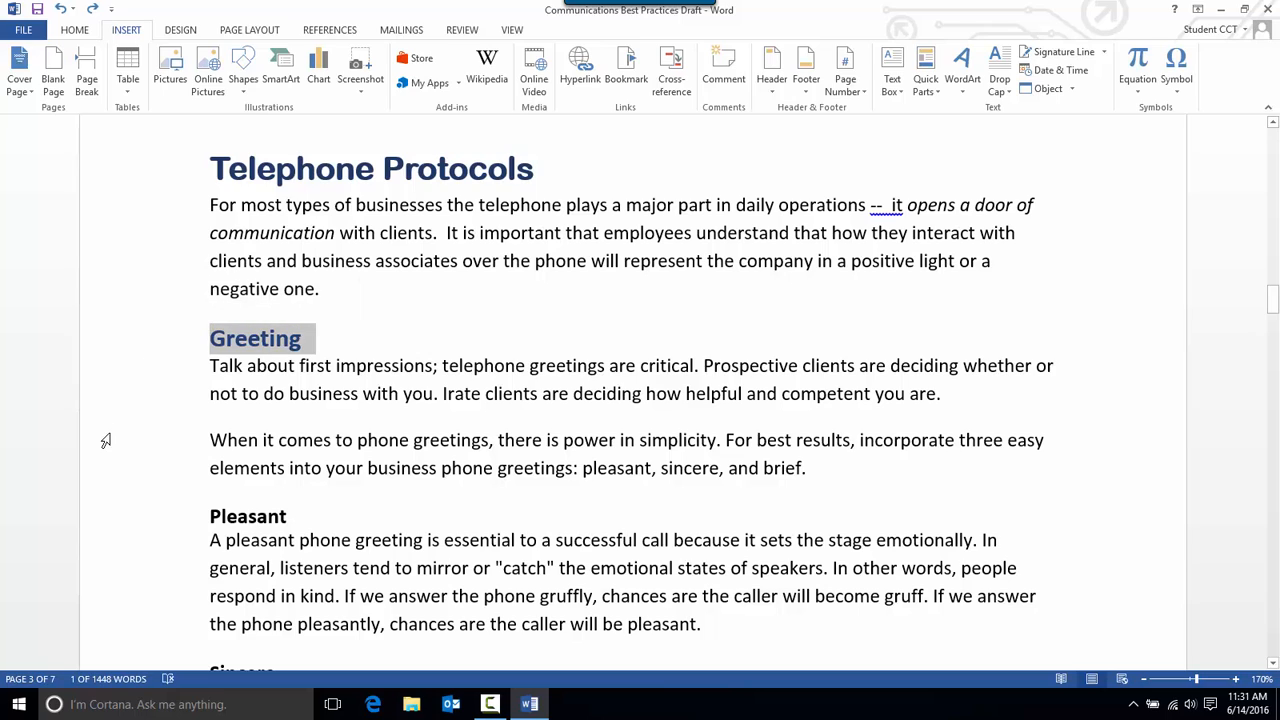
pyautogui.click(158, 378)
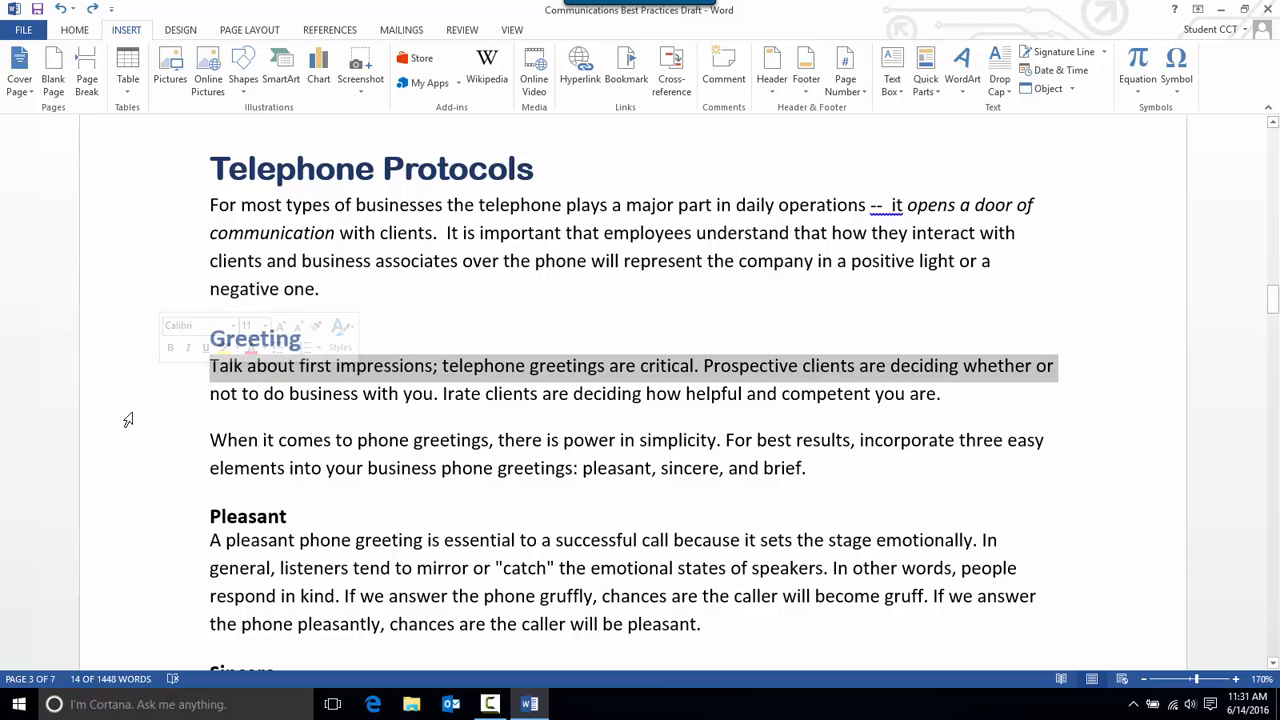
pyautogui.click(154, 405)
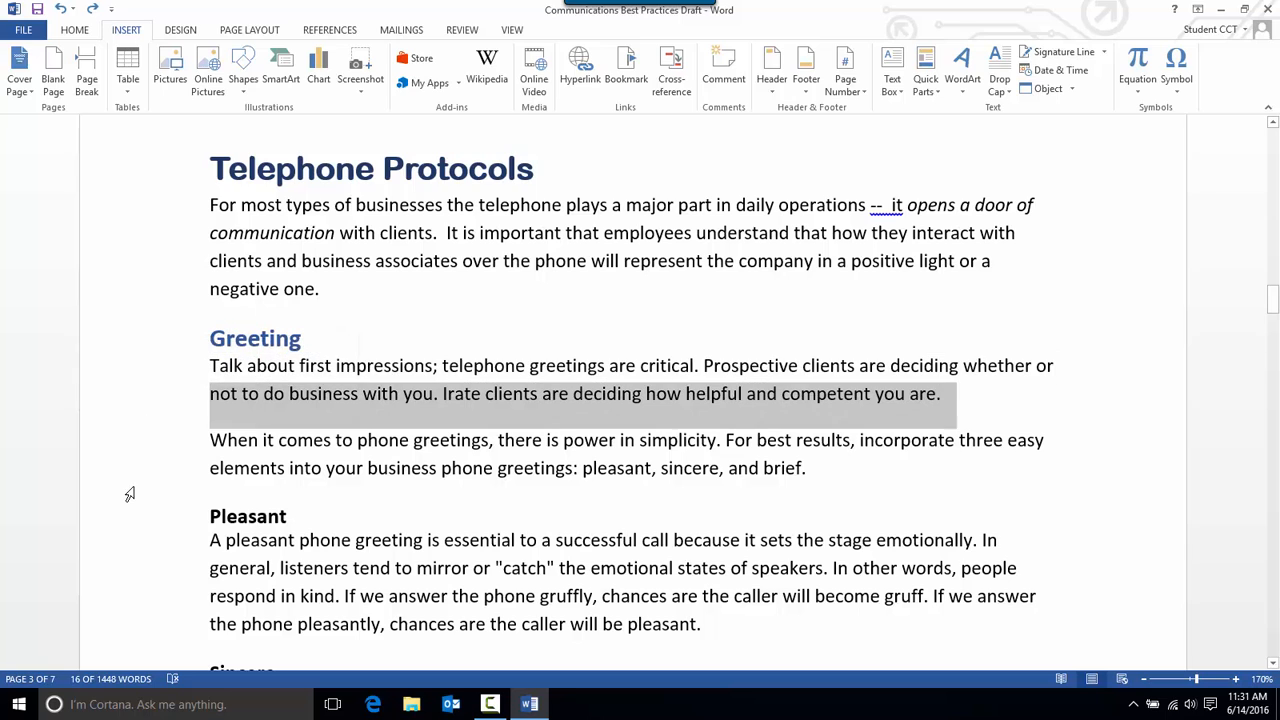
# Select all lines from the Greeting heading through the end of the Pleasant paragraph, and clear the selection
pyautogui.click(148, 352)
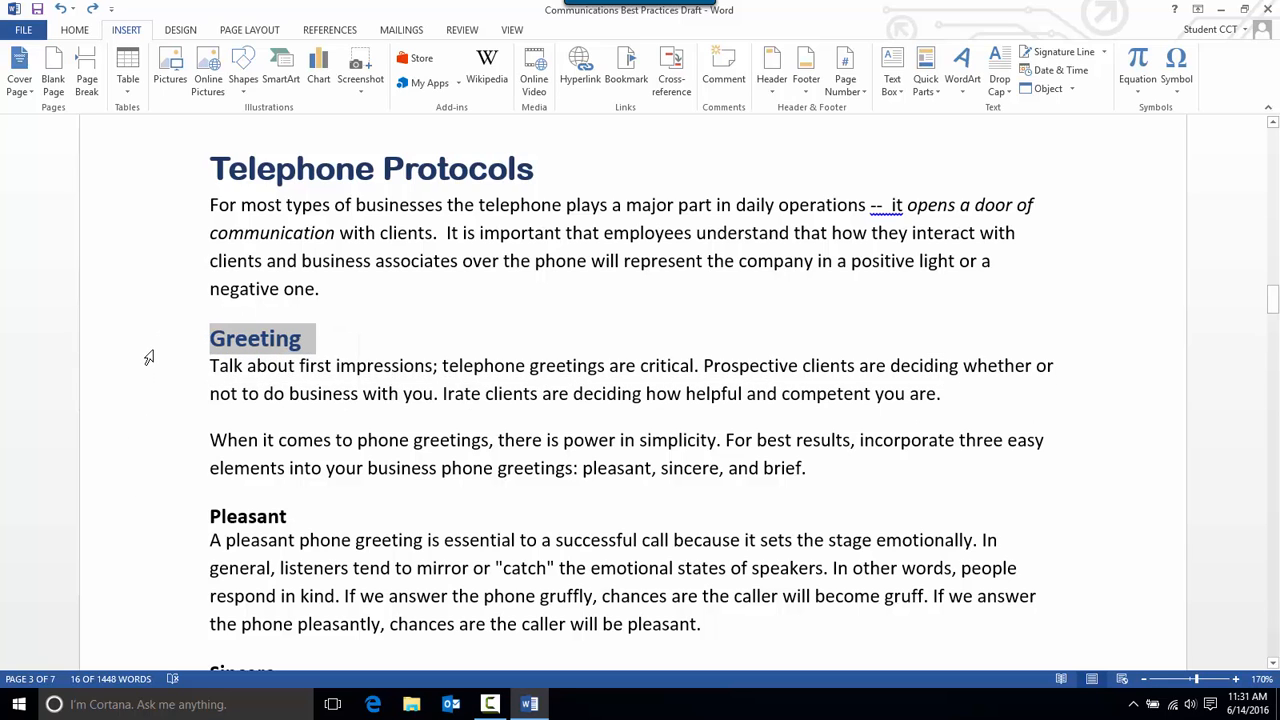
pyautogui.click(147, 368)
pyautogui.moveTo(147, 400); pyautogui.dragTo(137, 632)
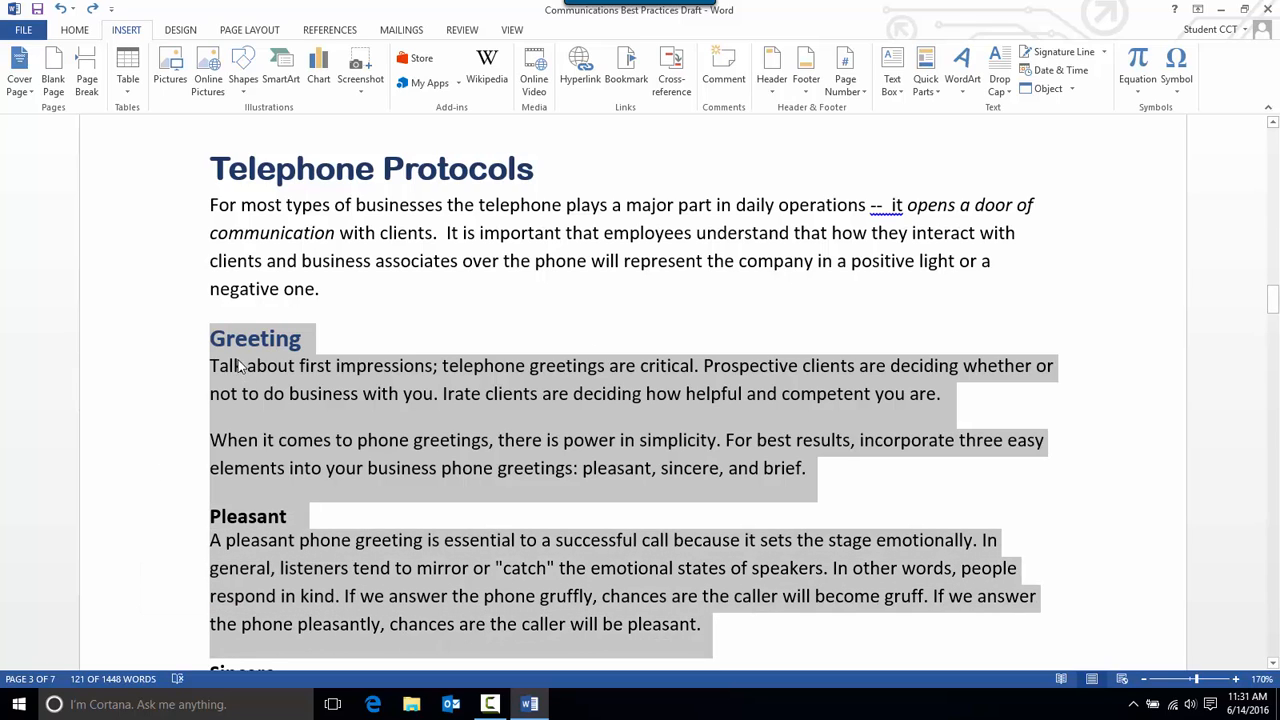
pyautogui.click(289, 393)
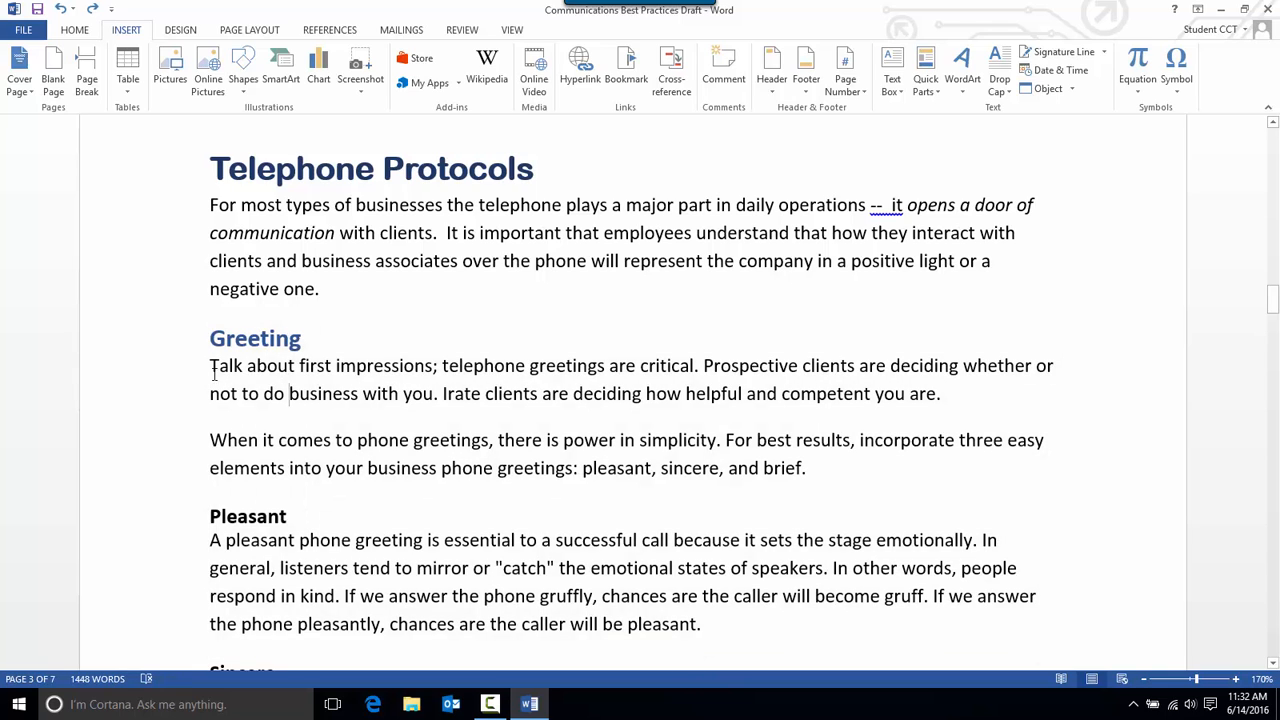
# Select the whole first paragraph under Greeting, then the whole paragraph under Pleasant, and clear the selection
pyautogui.doubleClick(161, 376)
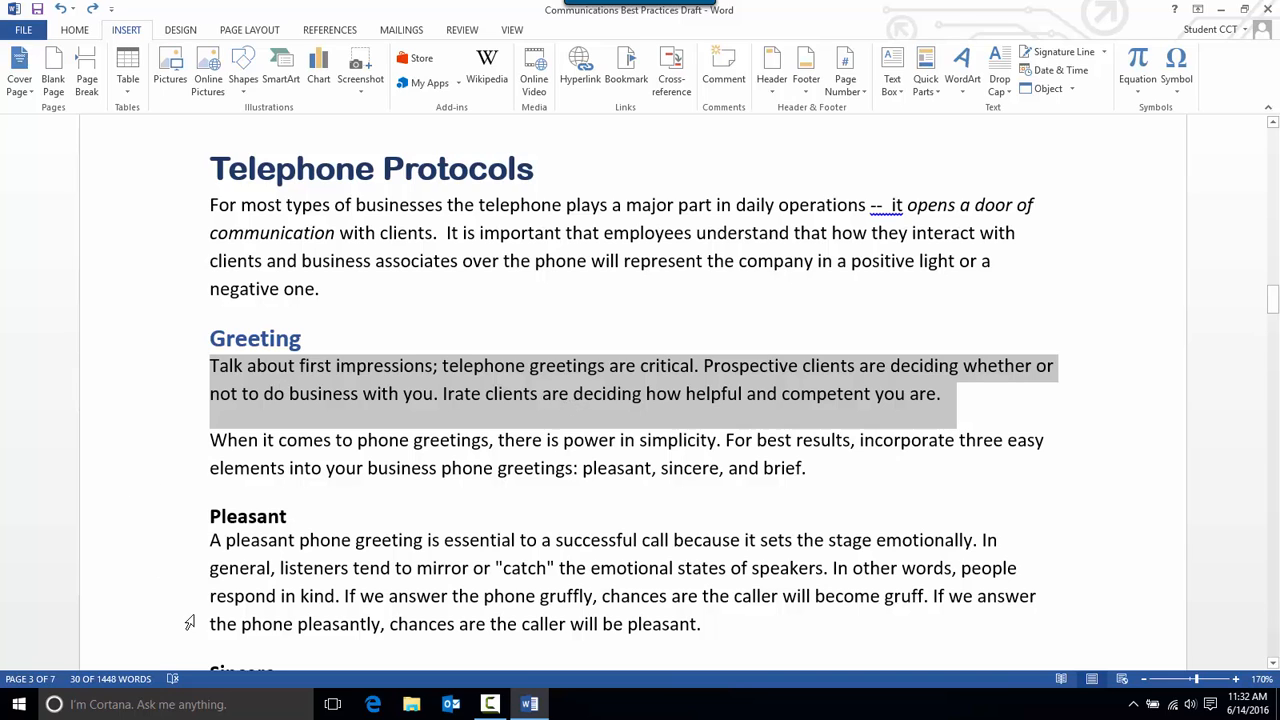
pyautogui.doubleClick(153, 569)
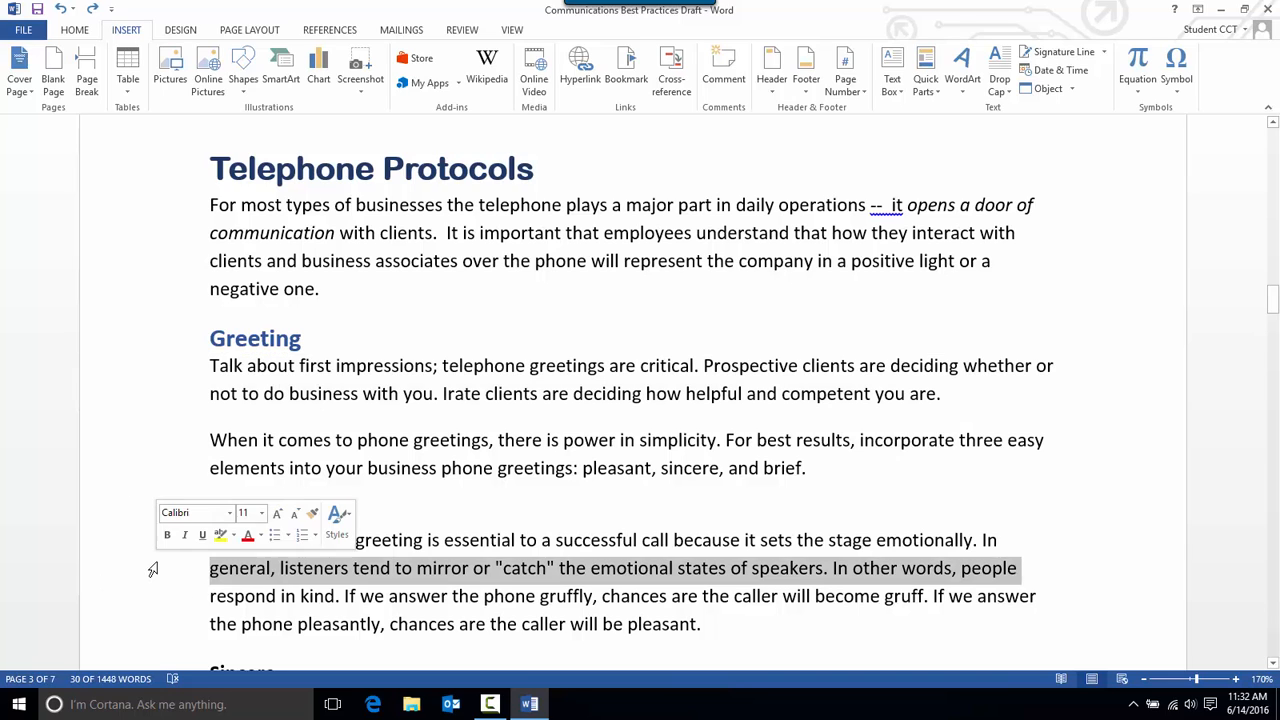
pyautogui.click(618, 515)
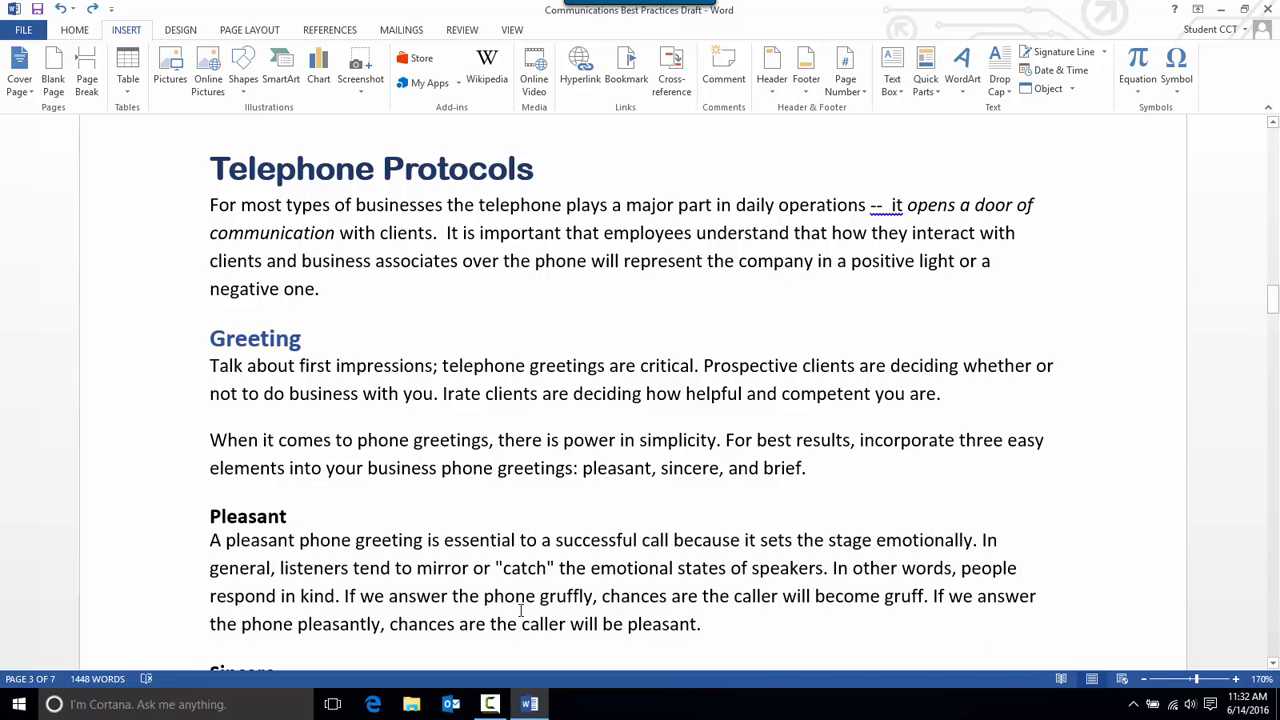
# In the Pleasant paragraph, select the word "the" after "catch", then select the whole paragraph and clear the selection
pyautogui.doubleClick(560, 568)
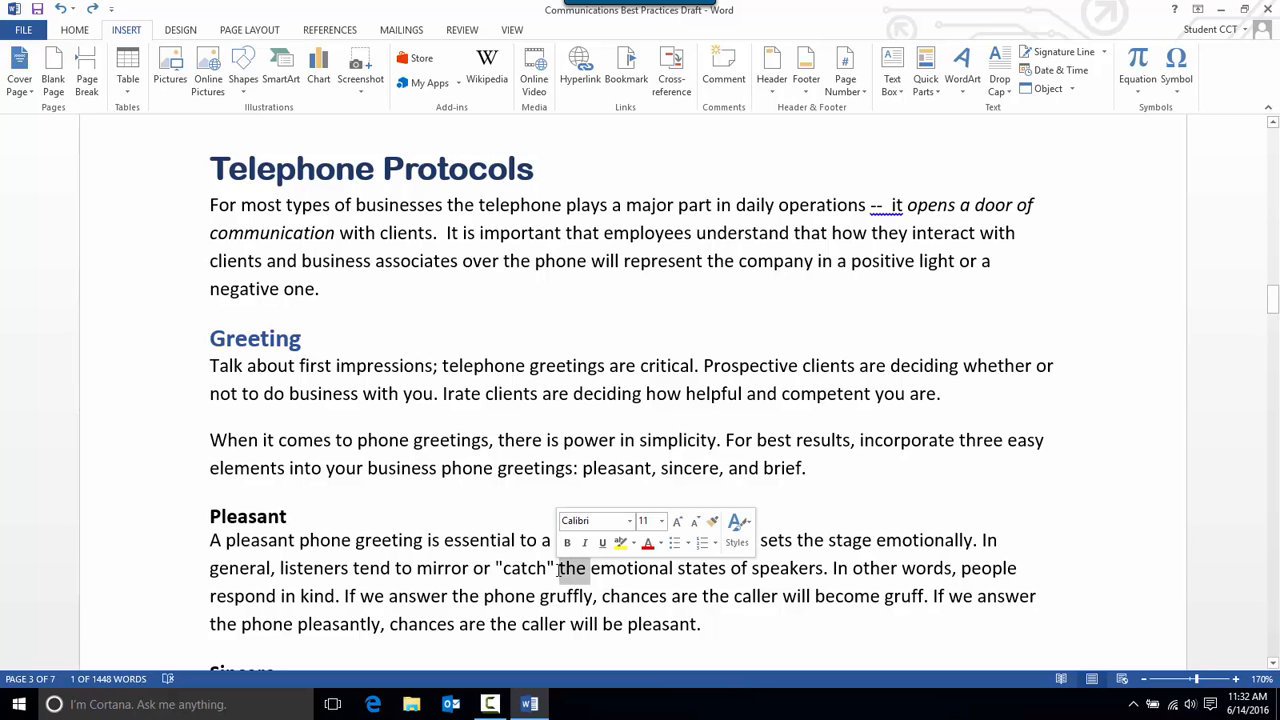
pyautogui.click(577, 568)
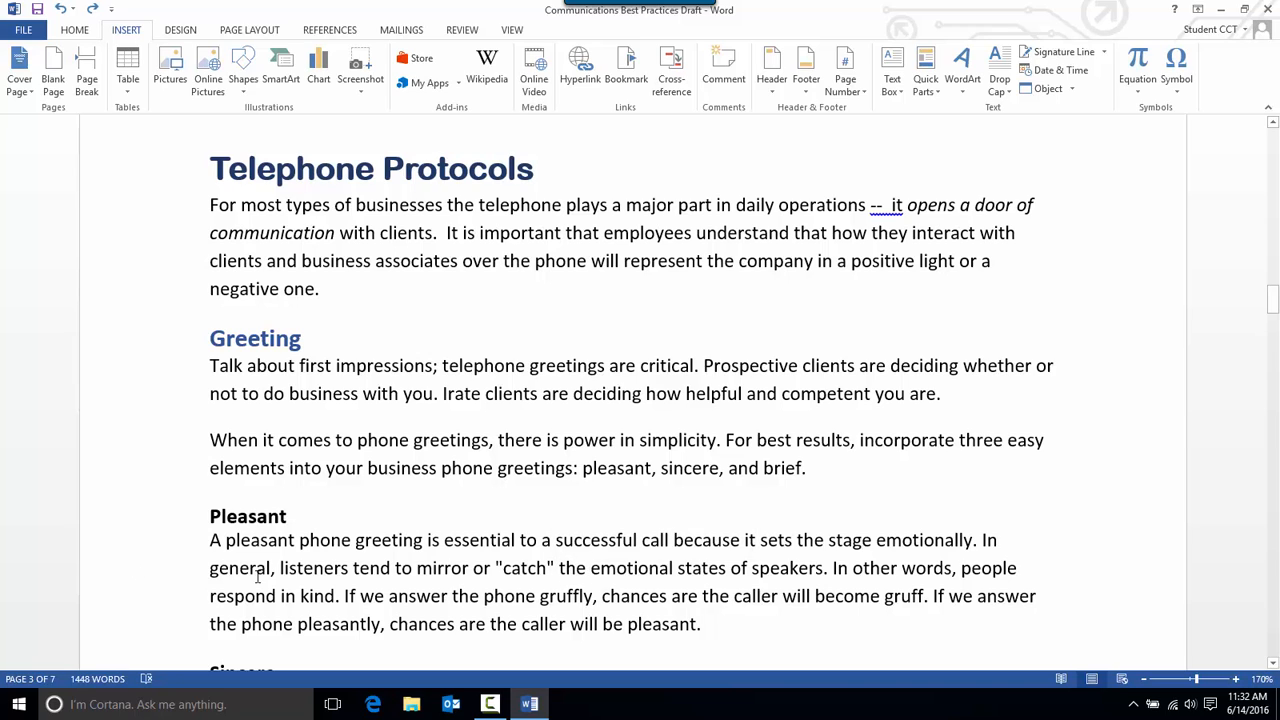
pyautogui.tripleClick(575, 571)
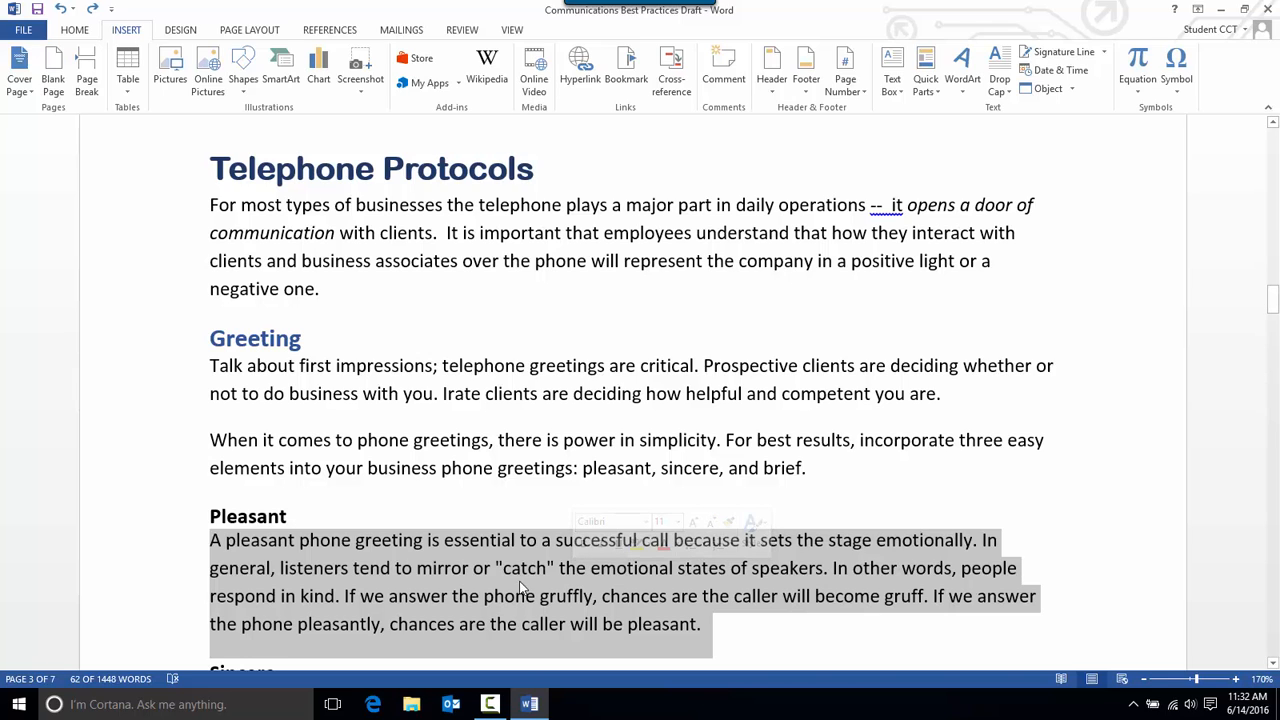
pyautogui.click(536, 597)
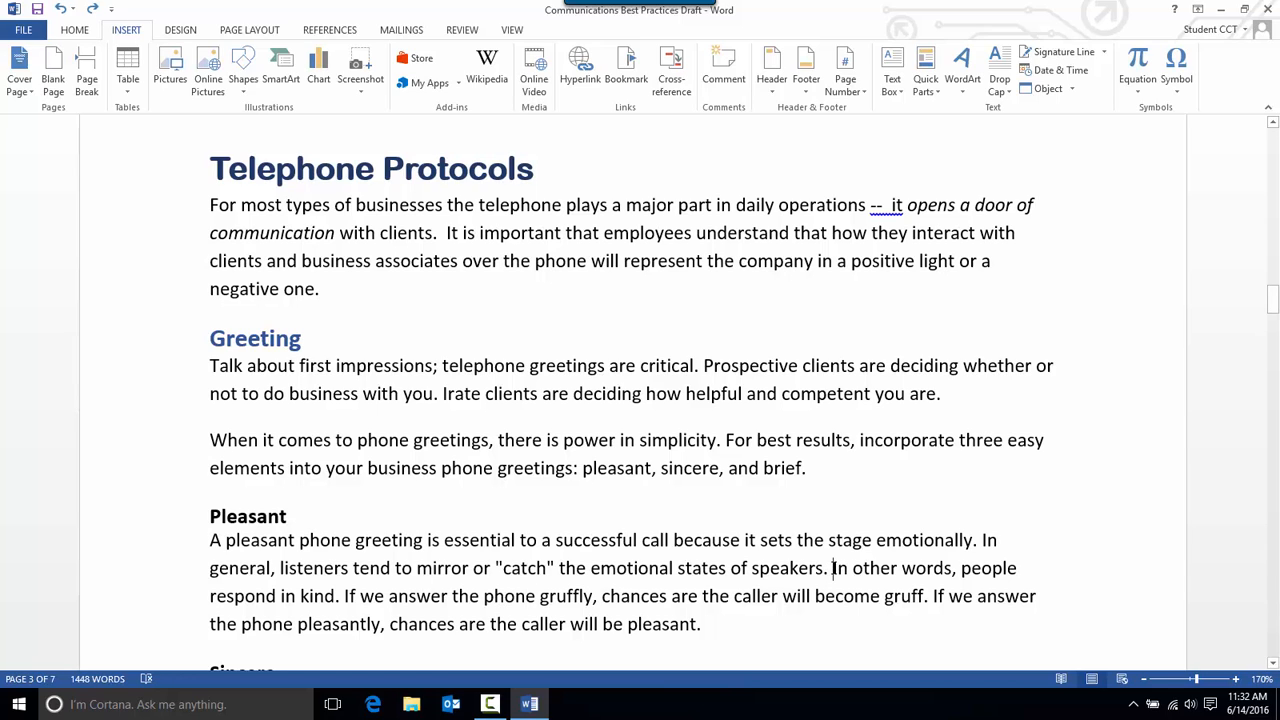
# Select exactly the sentence "In other words, people respond in kind." in the Pleasant paragraph
pyautogui.moveTo(832, 568); pyautogui.dragTo(344, 597)
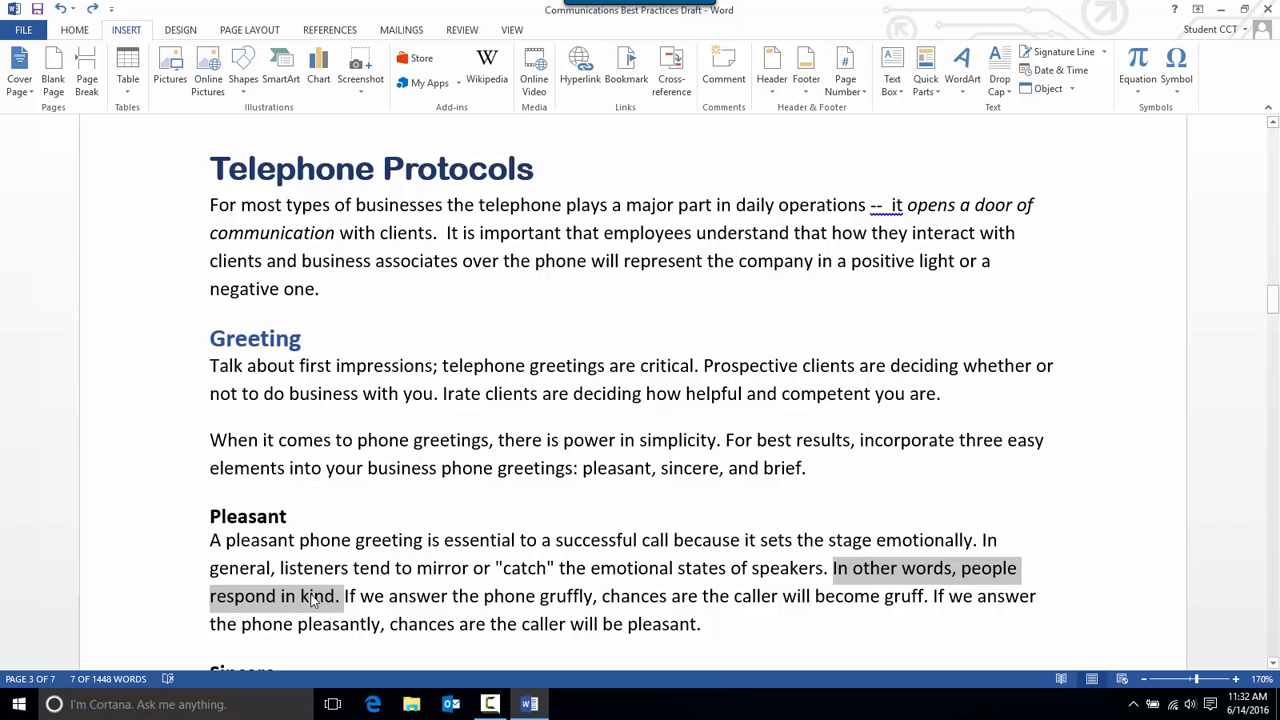
pyautogui.click(640, 575)
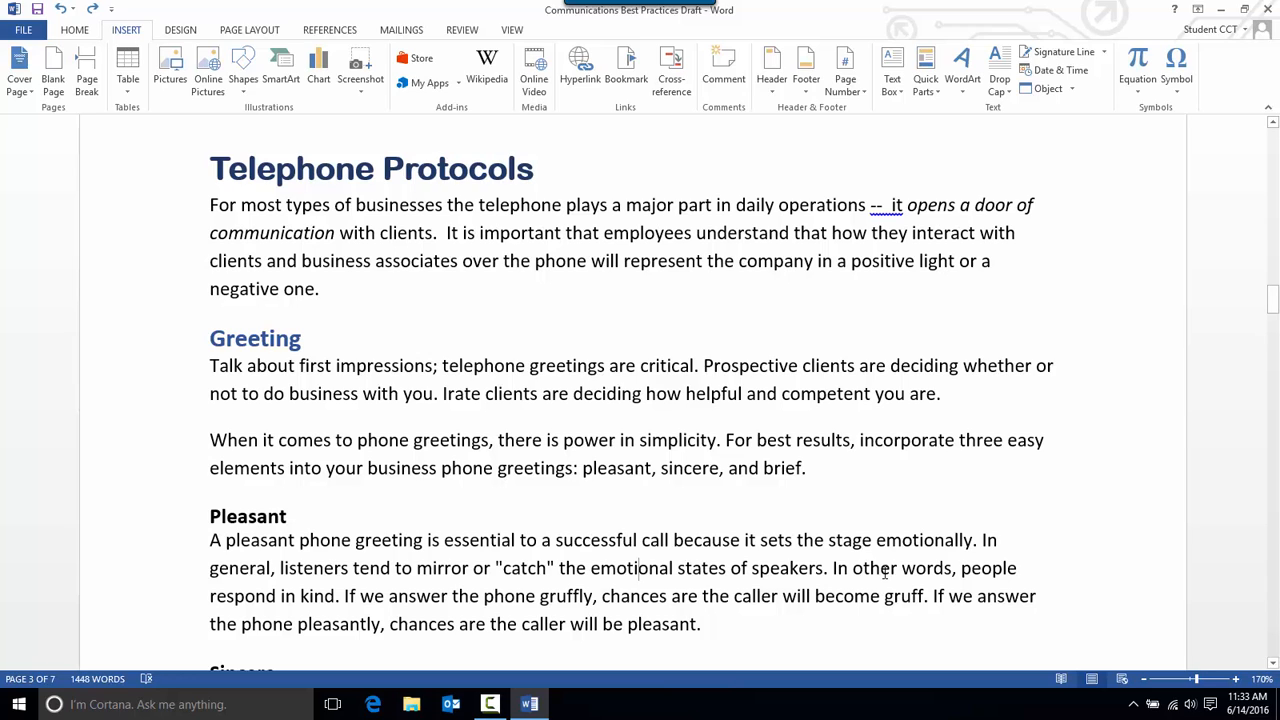
pyautogui.keyDown('ctrl'); pyautogui.click(884, 568); pyautogui.keyUp('ctrl')
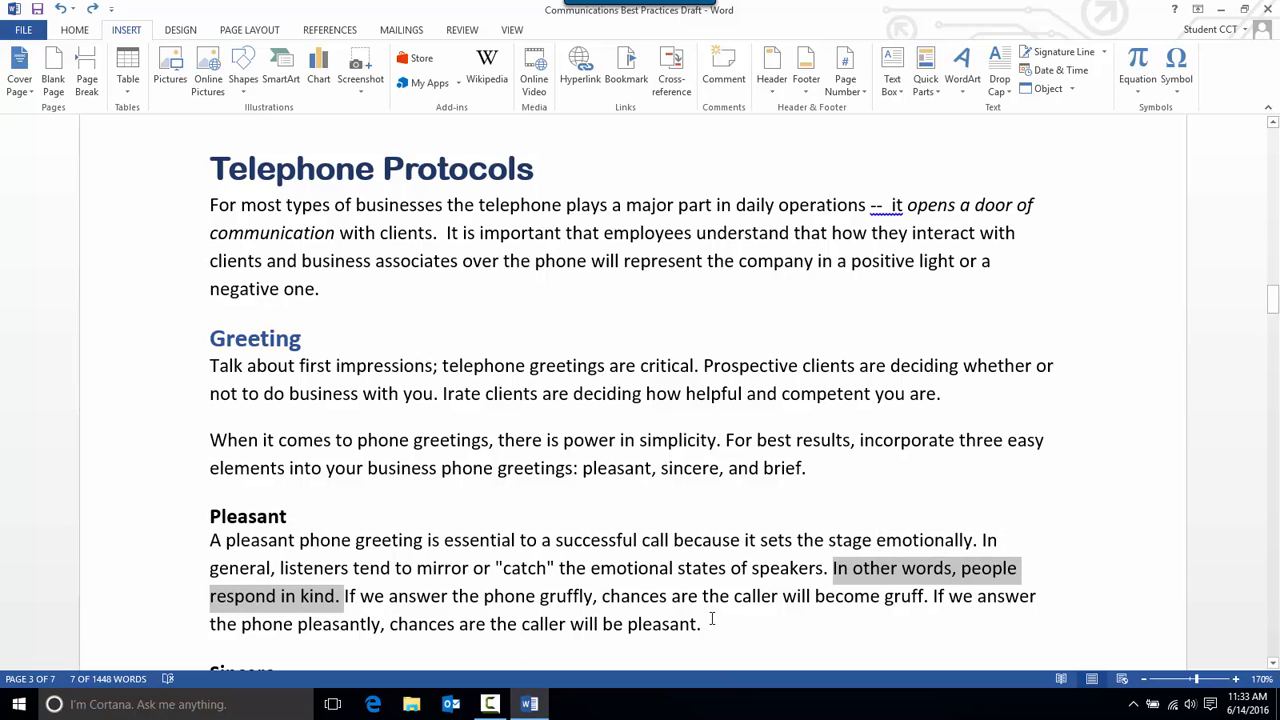
pyautogui.click(620, 500)
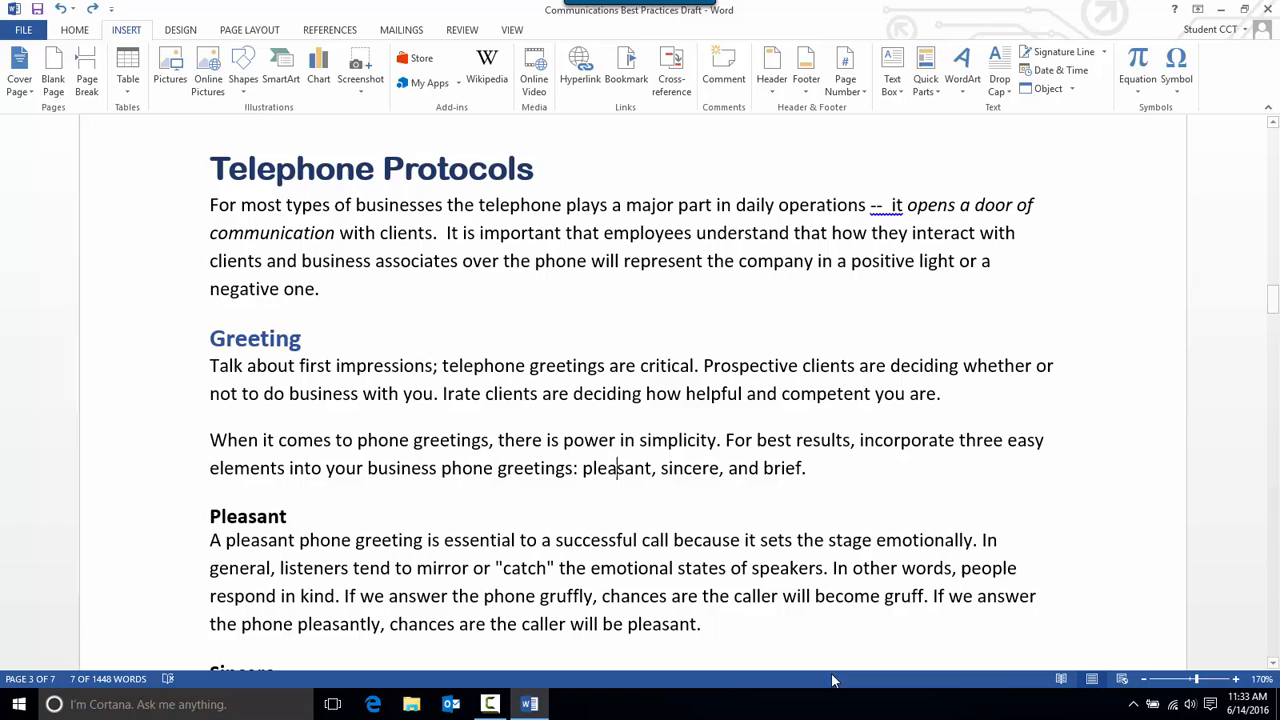
pyautogui.keyDown('ctrl'); pyautogui.click(858, 570); pyautogui.keyUp('ctrl')
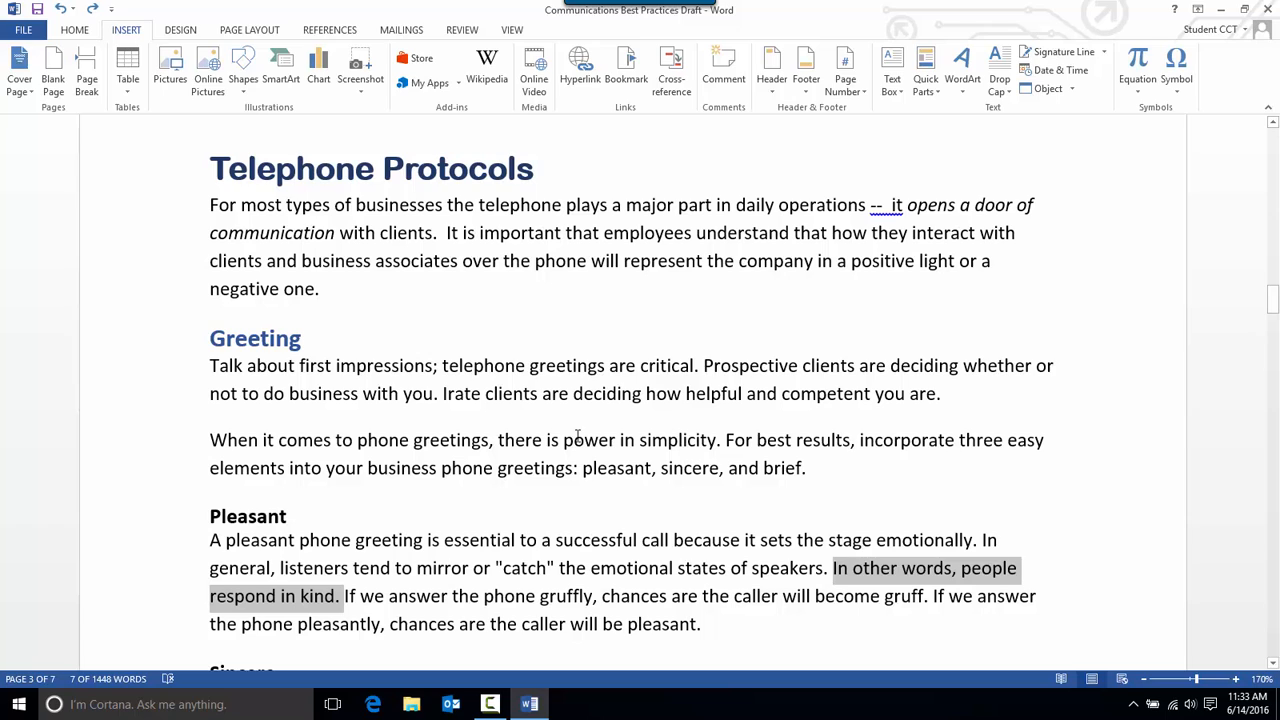
# Select the sentence beginning "For best results" in the second Greeting paragraph, and clear the selection
pyautogui.click(811, 466)
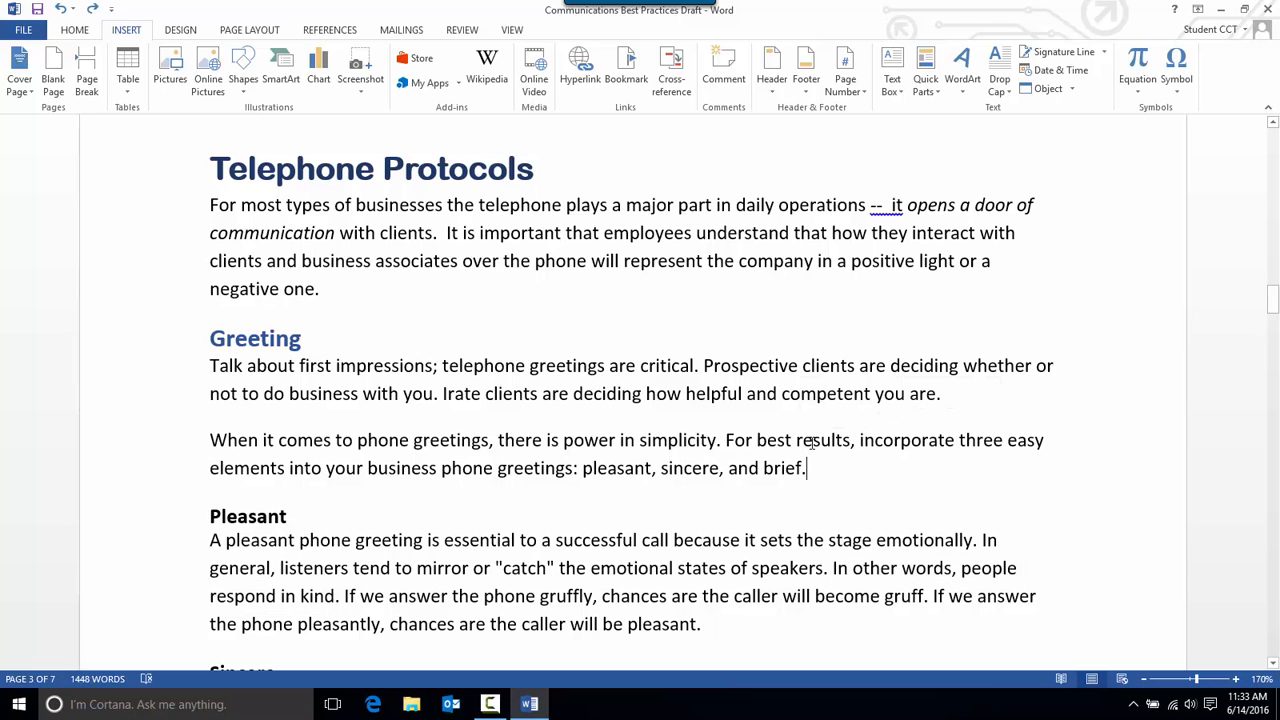
pyautogui.keyDown('ctrl'); pyautogui.click(811, 466); pyautogui.keyUp('ctrl')
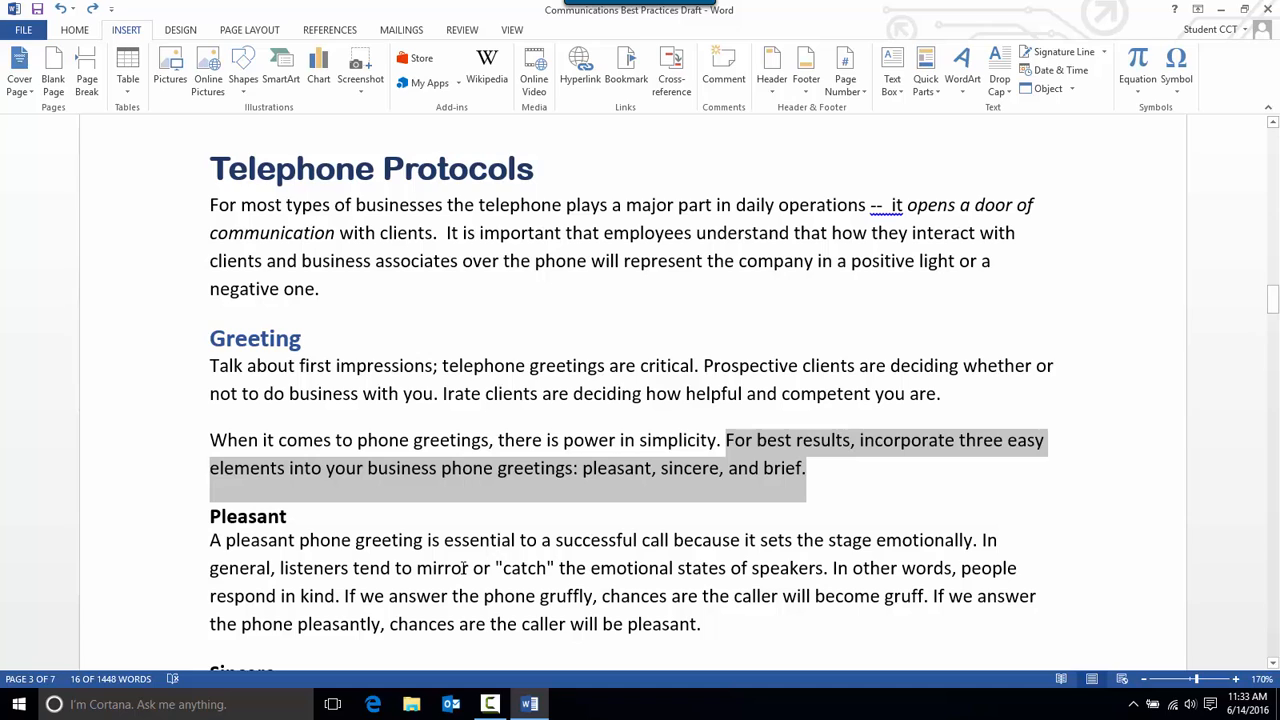
pyautogui.click(479, 600)
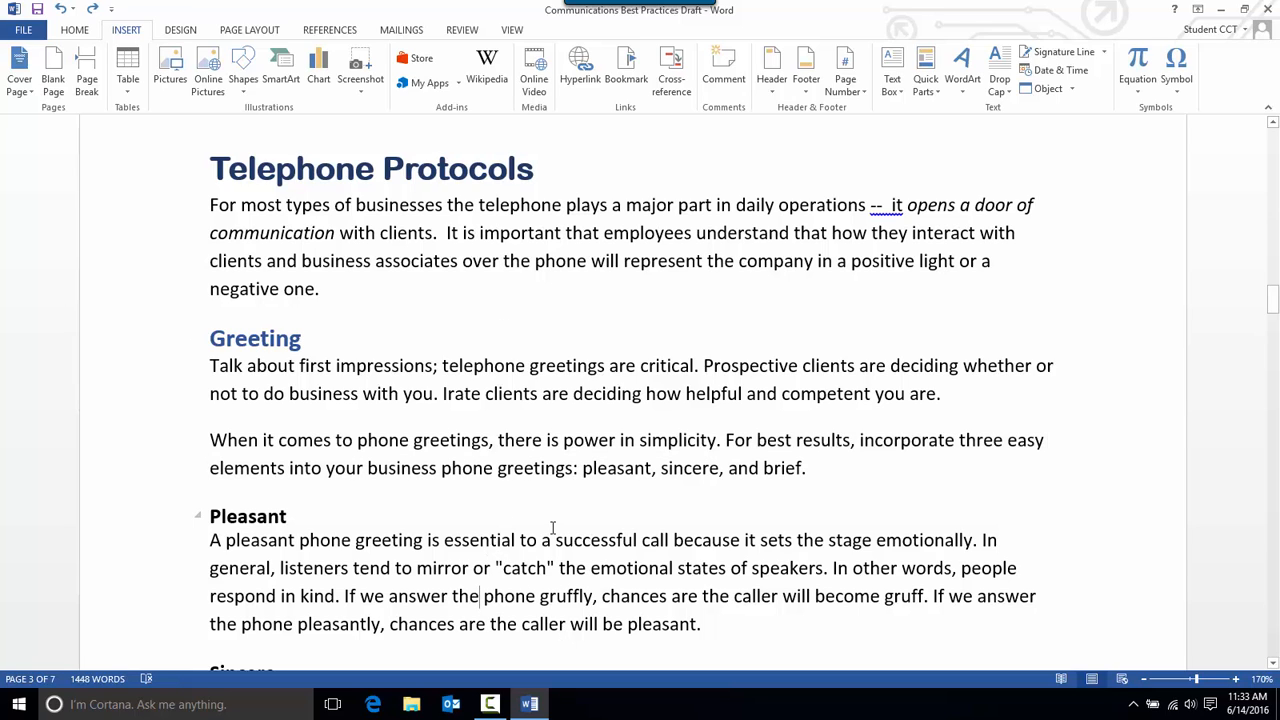
# Select the entire document, check that the selection covers the other pages, and clear it
pyautogui.hotkey('ctrl', 'a')
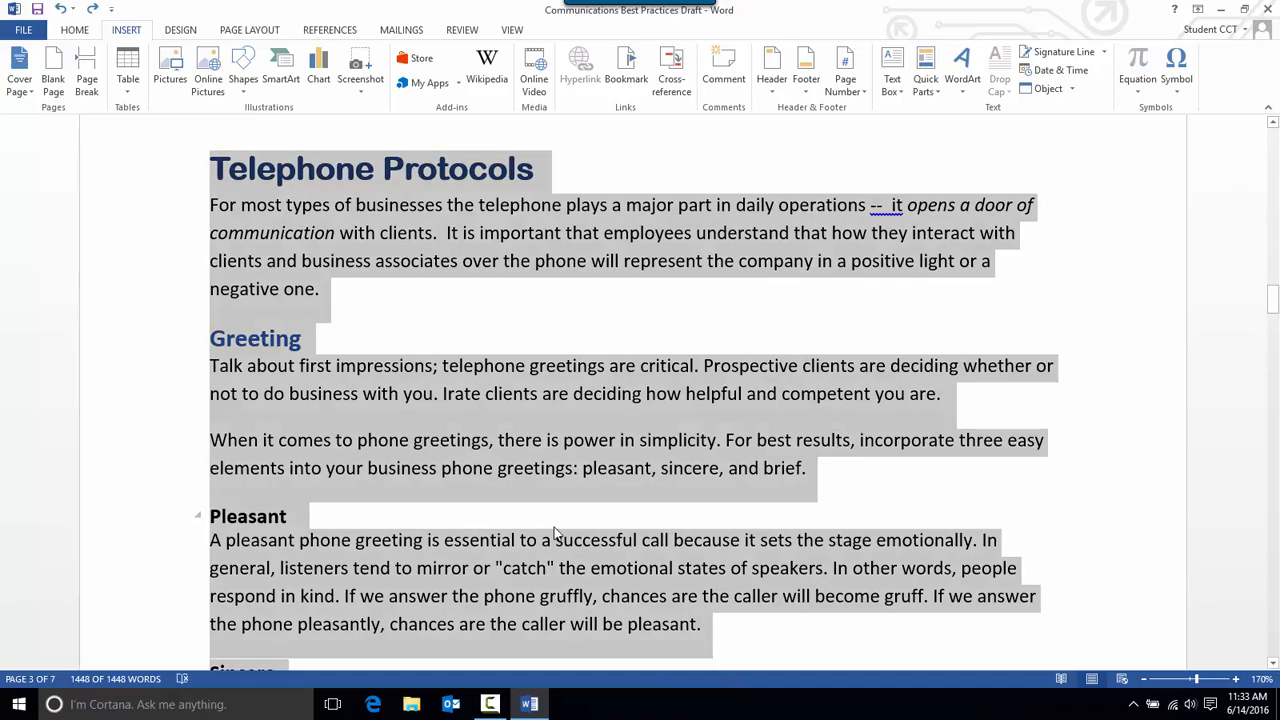
pyautogui.scroll(-20, 746, 526)
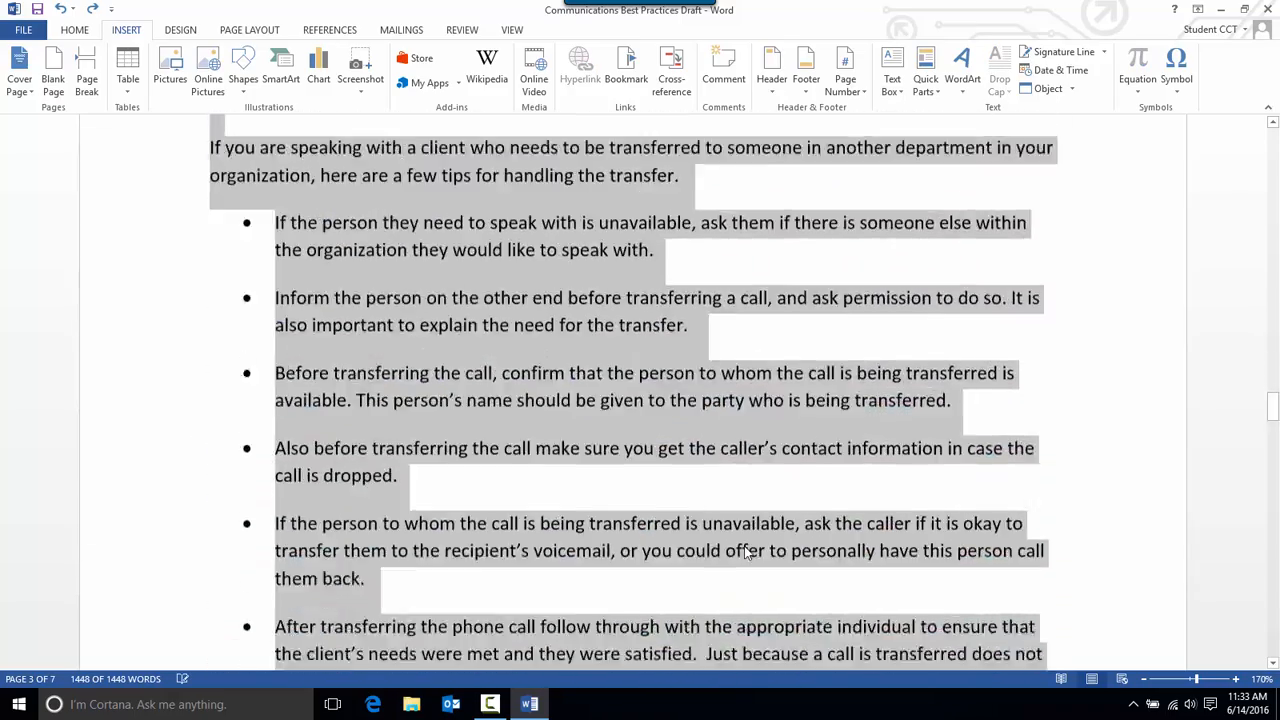
pyautogui.scroll(4, 746, 553)
pyautogui.scroll(20, 746, 553)
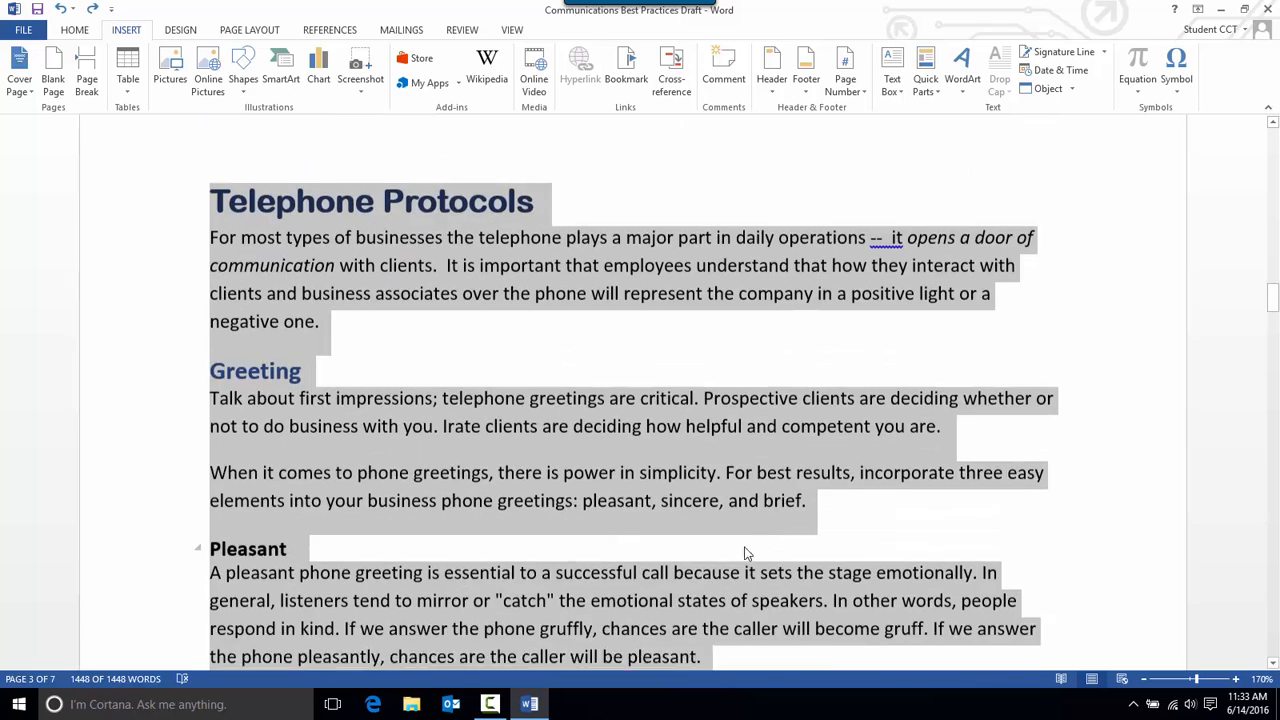
pyautogui.click(657, 492)
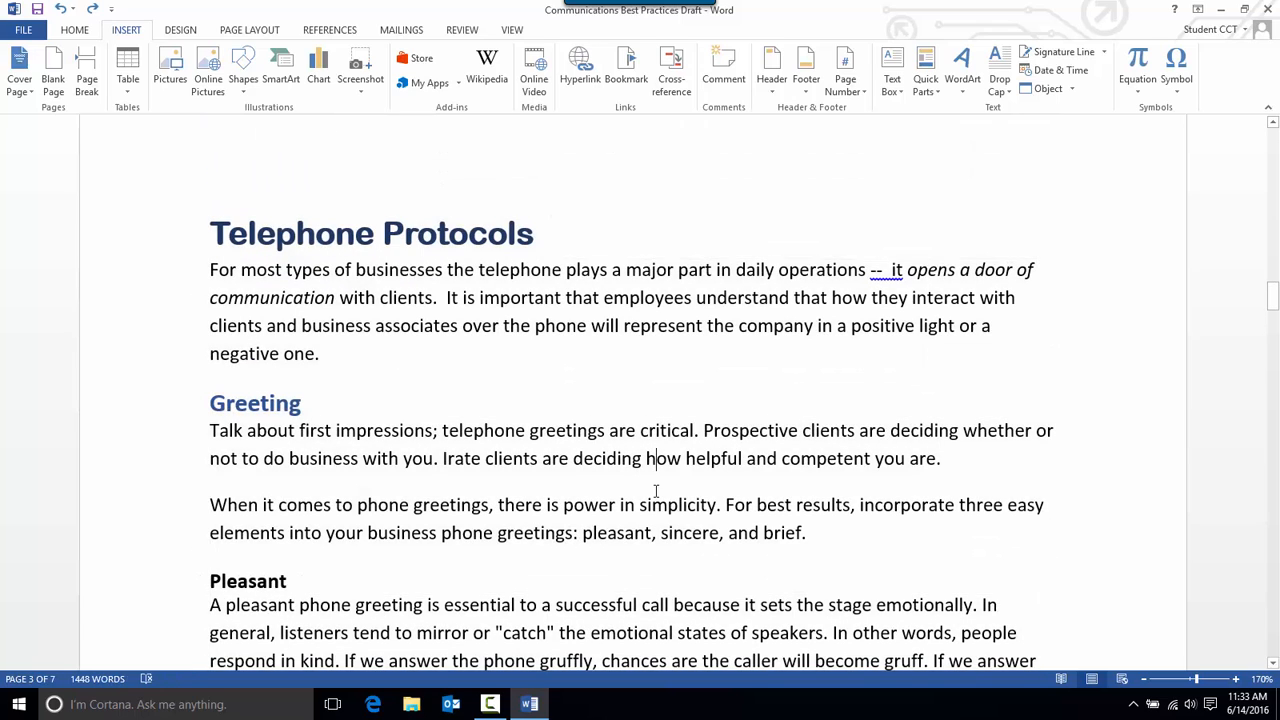
# Select all of the document's text with the Select All command and review the extent of the selection
pyautogui.click(76, 30)
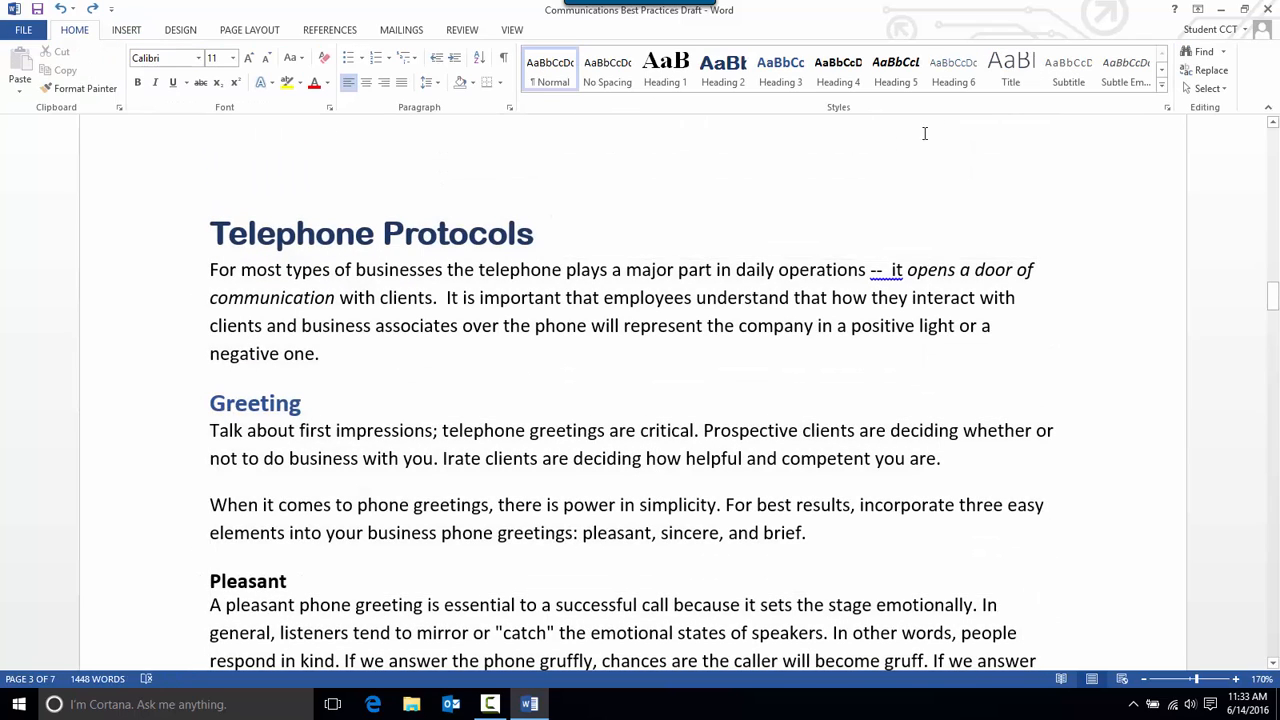
pyautogui.click(1208, 90)
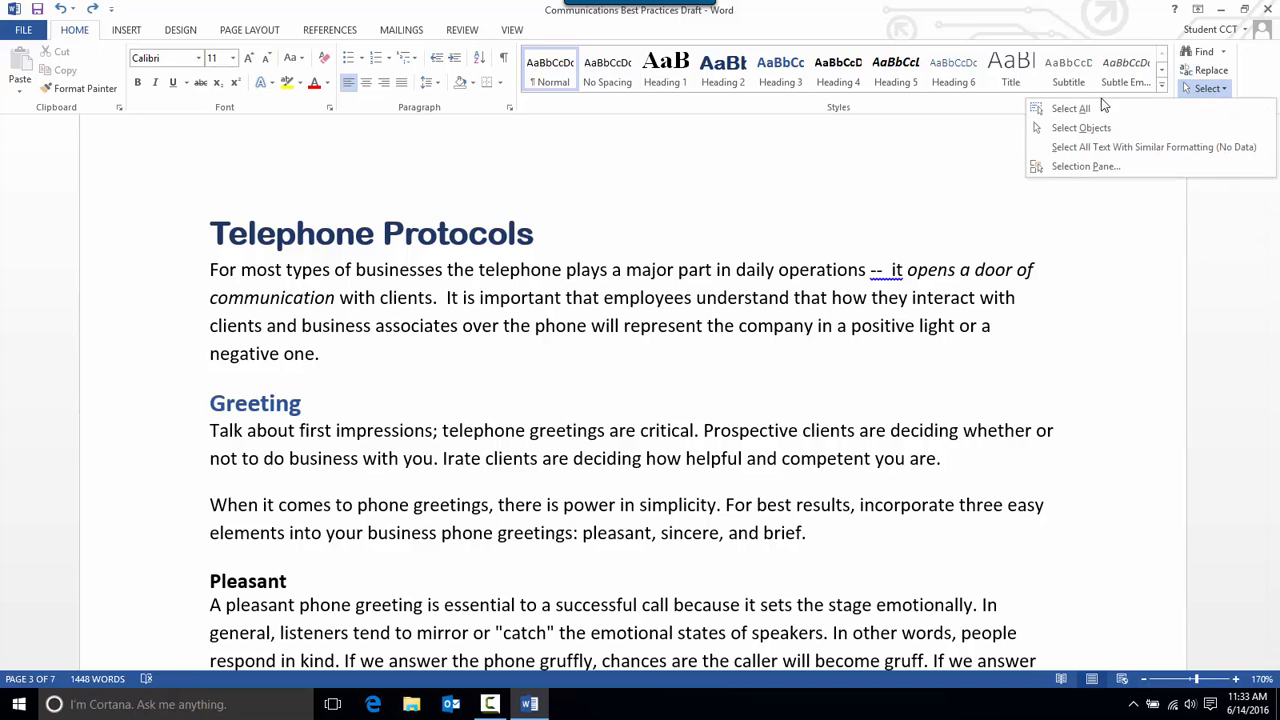
pyautogui.click(1070, 109)
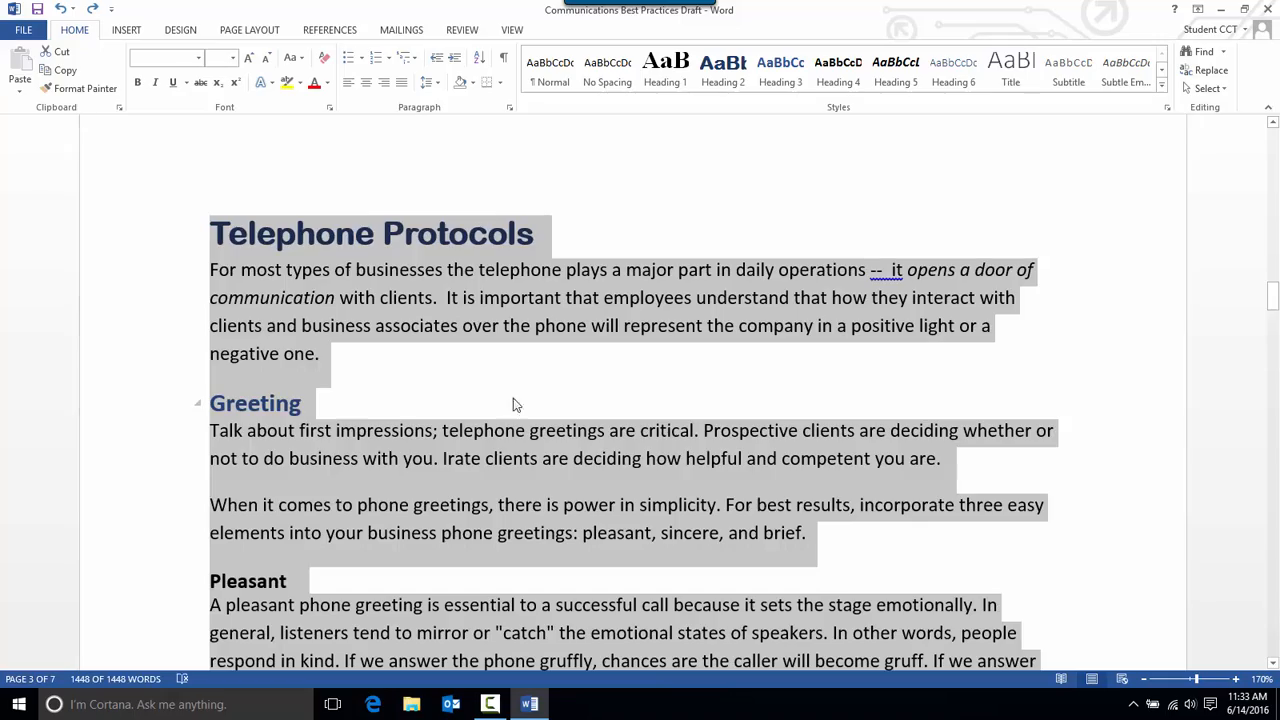
pyautogui.scroll(-15, 514, 403)
pyautogui.scroll(15, 524, 427)
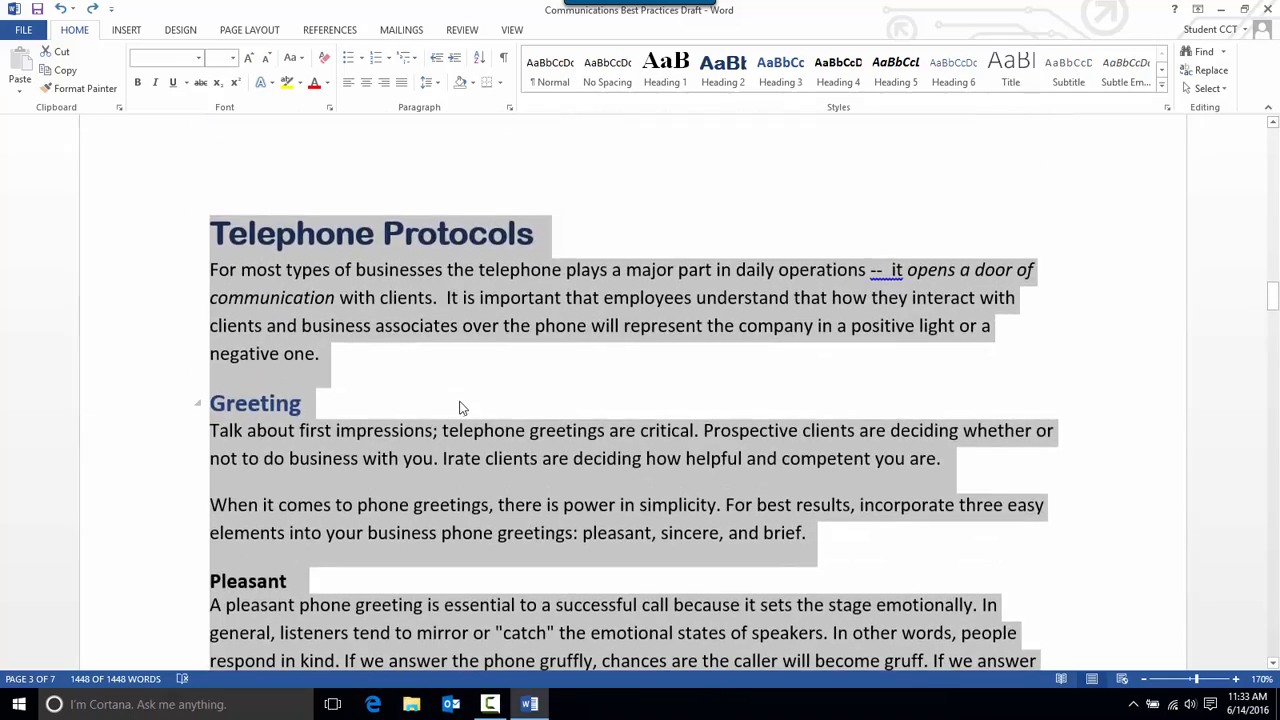
# Clear the whole-document selection and place the cursor at the start of the line "SHIFT + arrow keys selects in that direction"
pyautogui.click(462, 408)
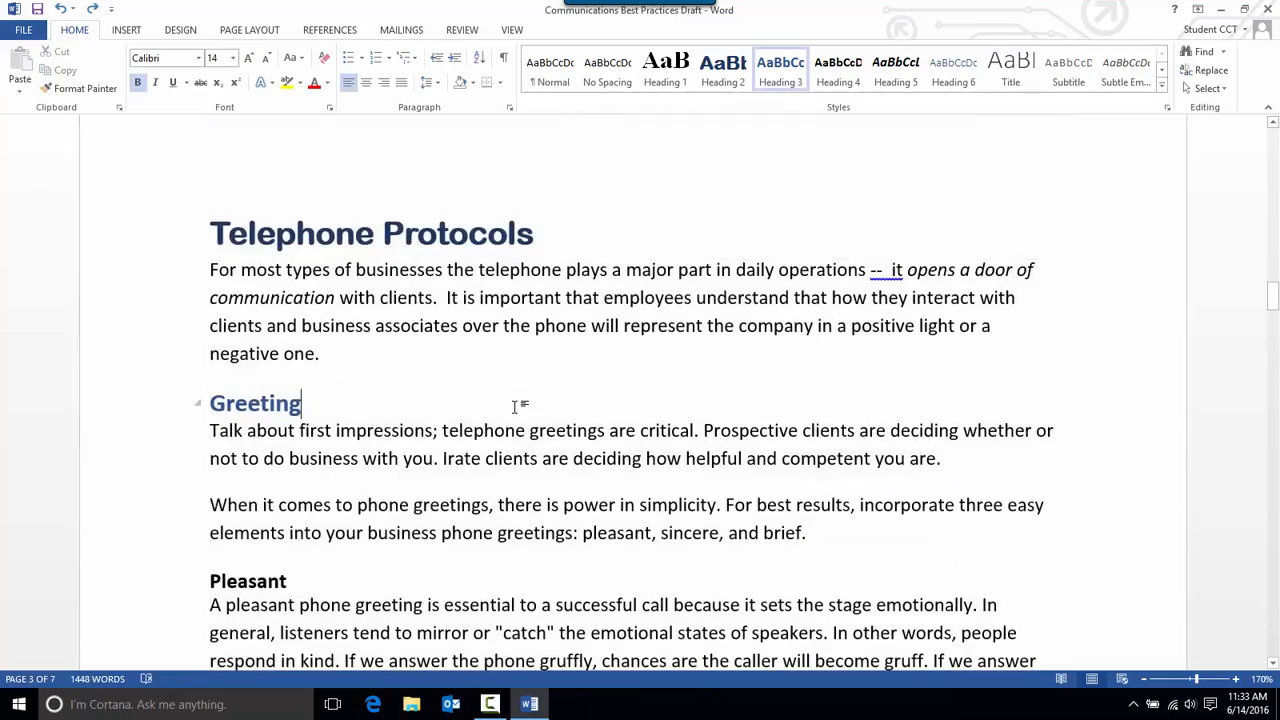
pyautogui.scroll(-2, 514, 406)
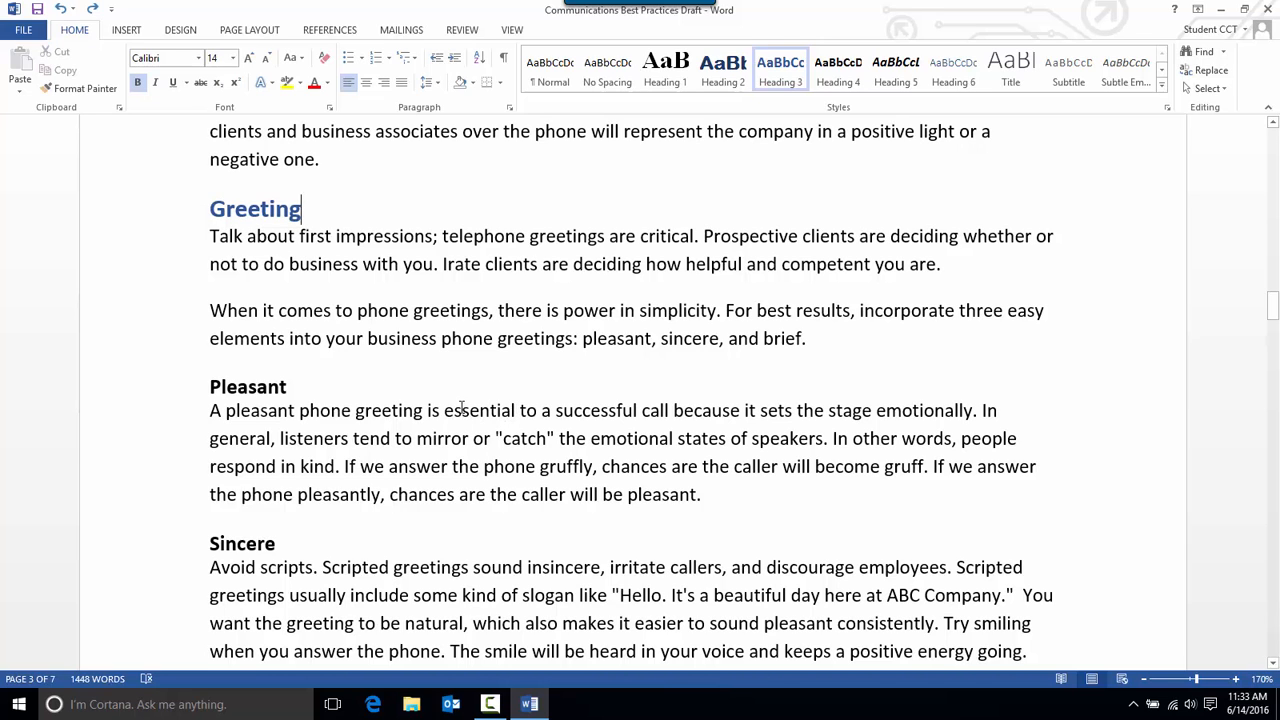
pyautogui.scroll(-6, 470, 422)
pyautogui.scroll(-5, 460, 425)
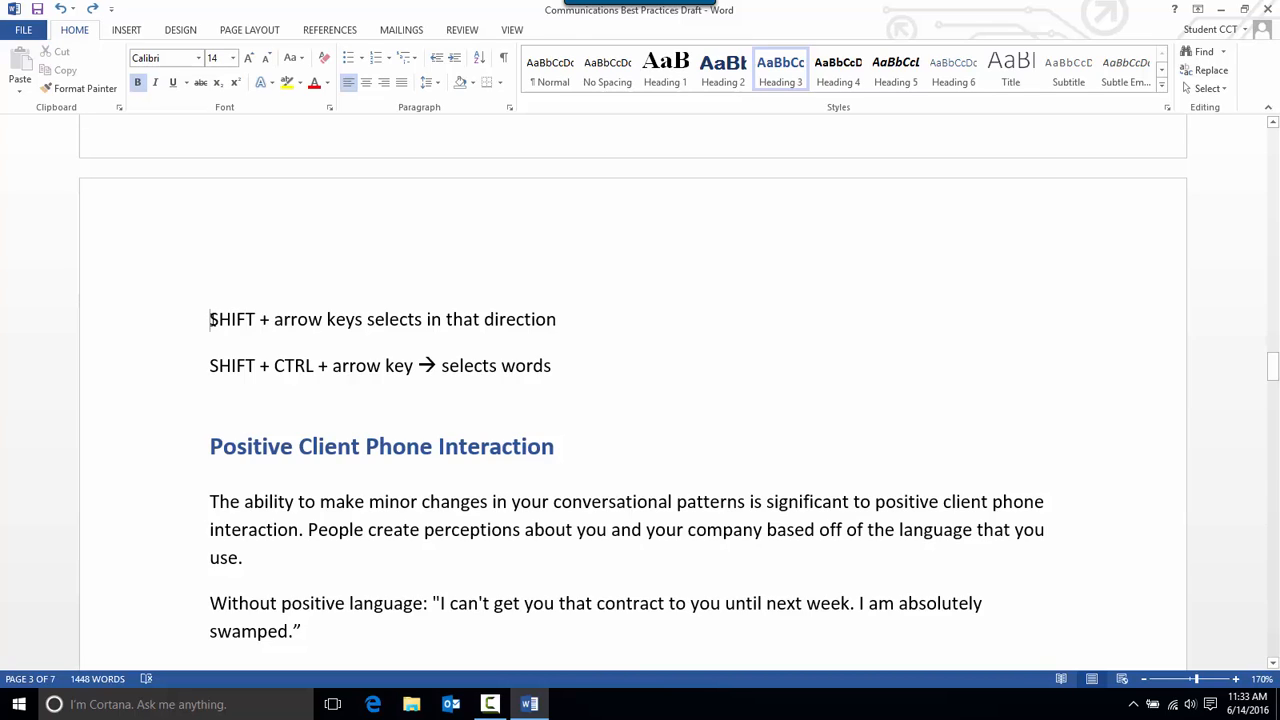
pyautogui.click(210, 319)
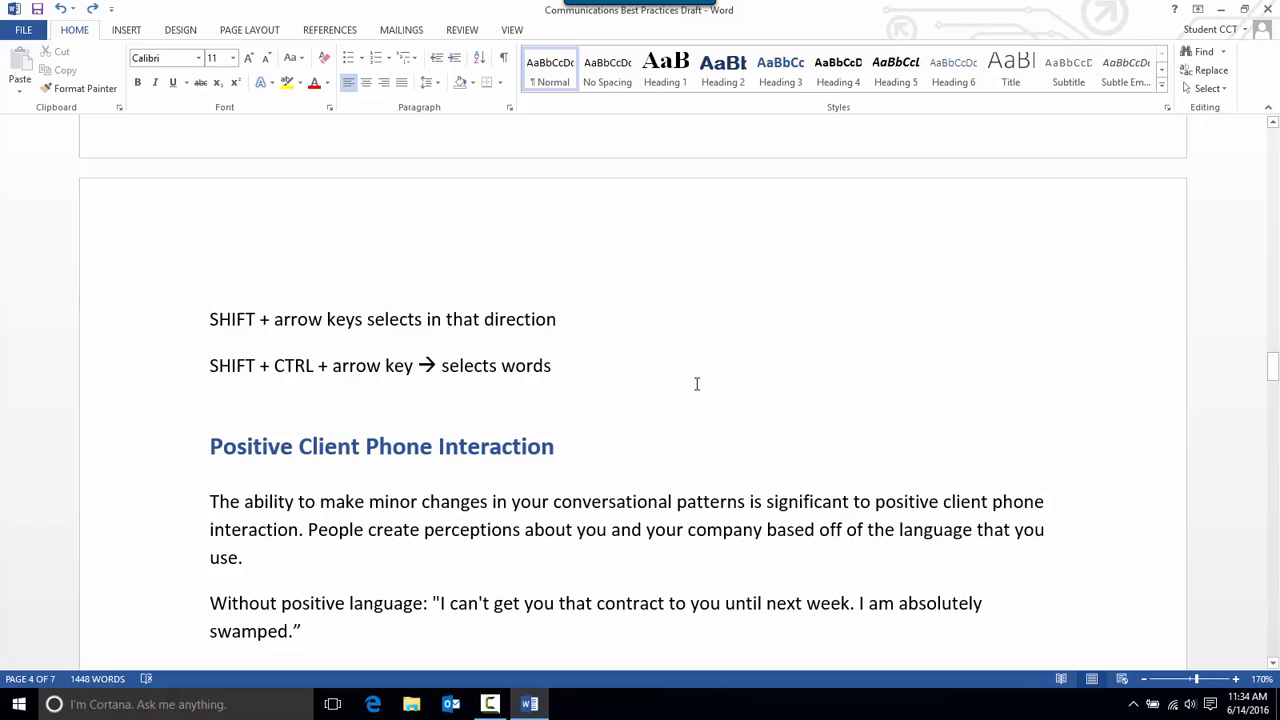
# Select text character by character from the start of the "SHIFT + arrow keys" line, extending the selection forward and shrinking it back
pyautogui.hotkey('shift', 'Right')
pyautogui.hotkey('shift', 'Right')
pyautogui.hotkey('shift', 'Right')
pyautogui.hotkey('shift', 'Right')
pyautogui.hotkey('shift', 'Right')
pyautogui.hotkey('shift', 'Right')
pyautogui.hotkey('shift', 'Right')
pyautogui.hotkey('shift', 'Right')
pyautogui.hotkey('shift', 'Right')
pyautogui.hotkey('shift', 'Right')
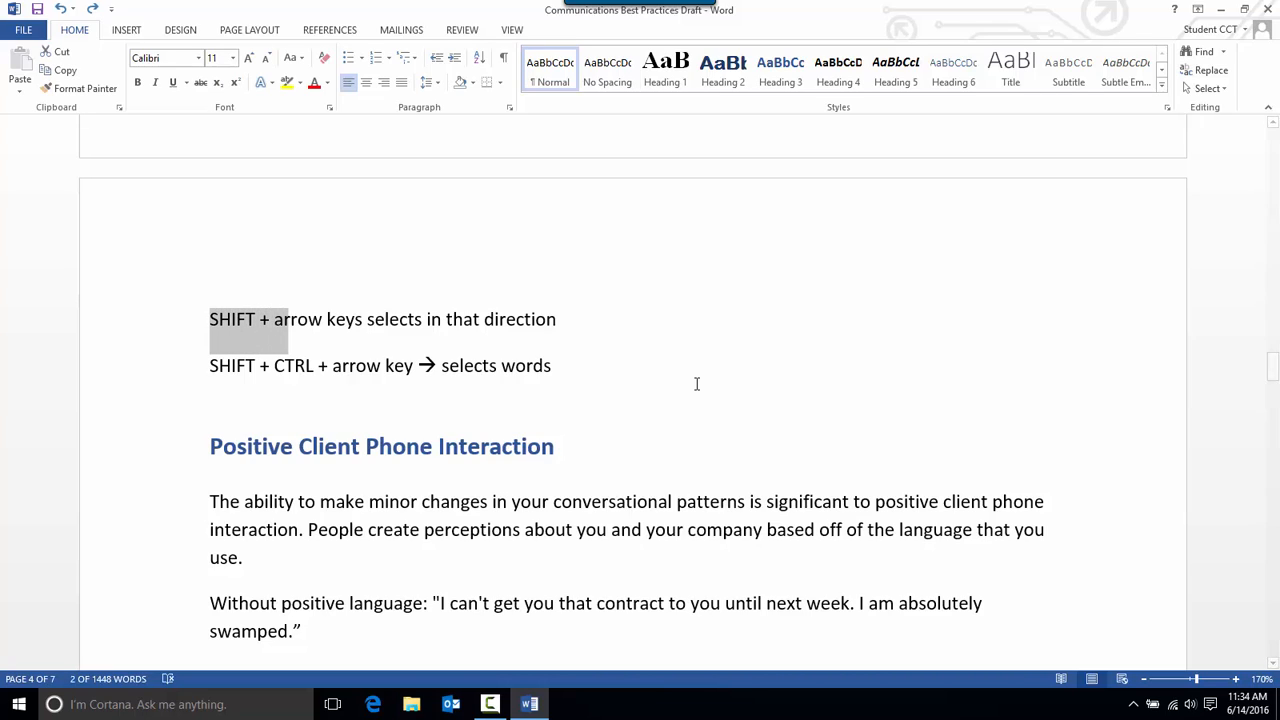
pyautogui.hotkey('shift', 'Right')
pyautogui.hotkey('shift', 'Right')
pyautogui.hotkey('shift', 'Right')
pyautogui.hotkey('shift', 'Right')
pyautogui.hotkey('shift', 'Right')
pyautogui.hotkey('shift', 'Left')
pyautogui.hotkey('shift', 'Left')
pyautogui.hotkey('shift', 'Left')
pyautogui.hotkey('shift', 'Left')
pyautogui.hotkey('shift', 'Left')
pyautogui.hotkey('shift', 'Left')
pyautogui.hotkey('shift', 'Left')
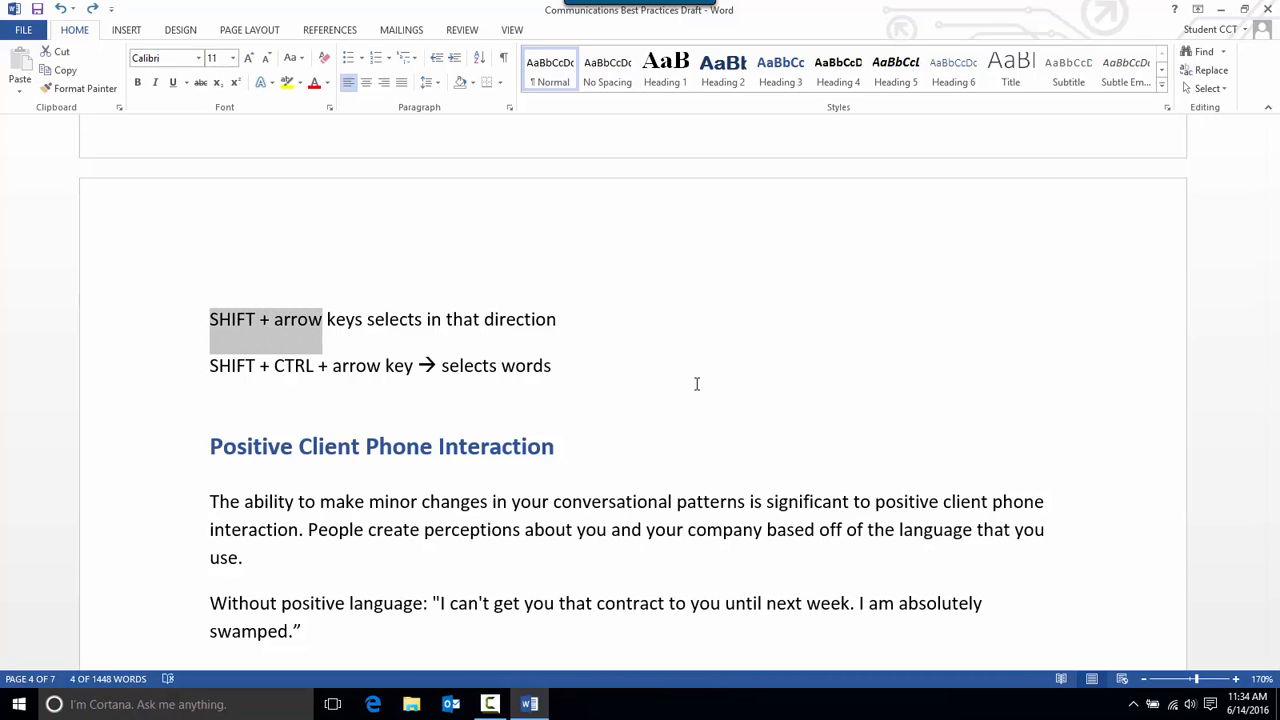
# Extend the selection downward past the Positive Client Phone Interaction heading to the paragraph beginning "A simple change in verbiage"
pyautogui.hotkey('ctrl', 'shift', 'Down')
pyautogui.hotkey('ctrl', 'shift', 'Down')
pyautogui.hotkey('ctrl', 'shift', 'Down')
pyautogui.hotkey('ctrl', 'shift', 'Down')
pyautogui.hotkey('ctrl', 'shift', 'Down')
pyautogui.hotkey('ctrl', 'shift', 'Down')
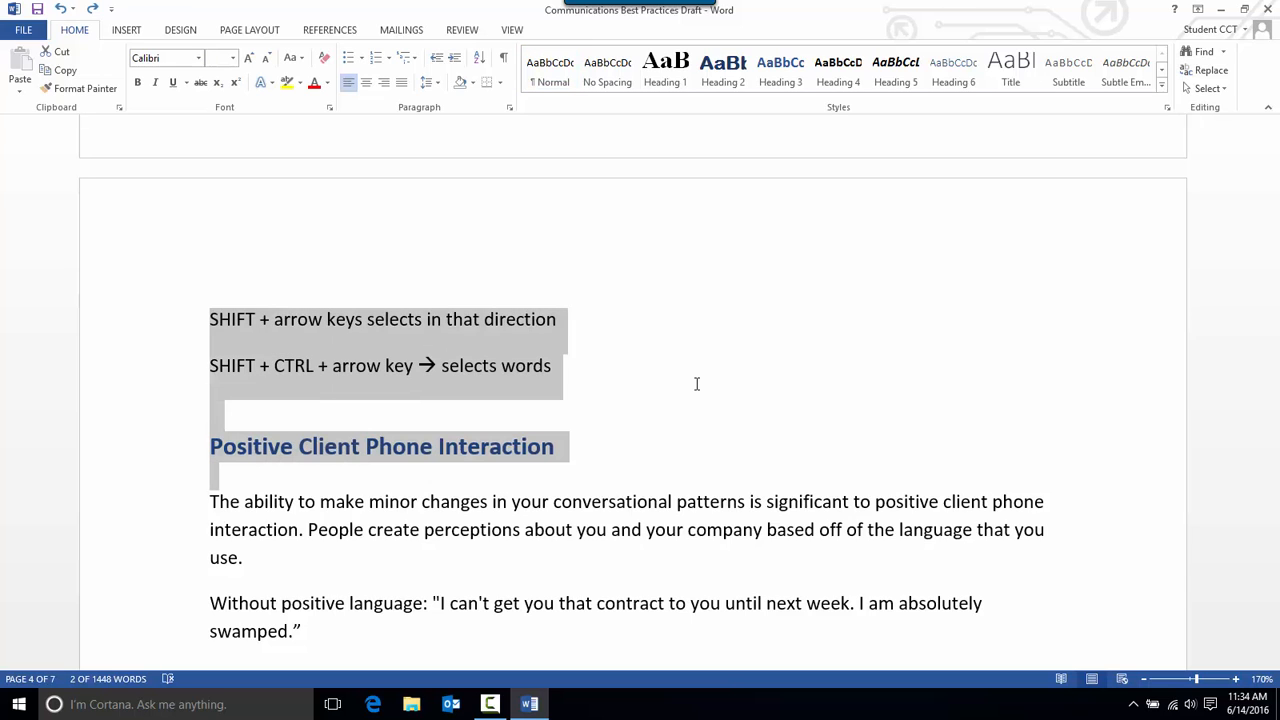
pyautogui.hotkey('ctrl', 'shift', 'Down')
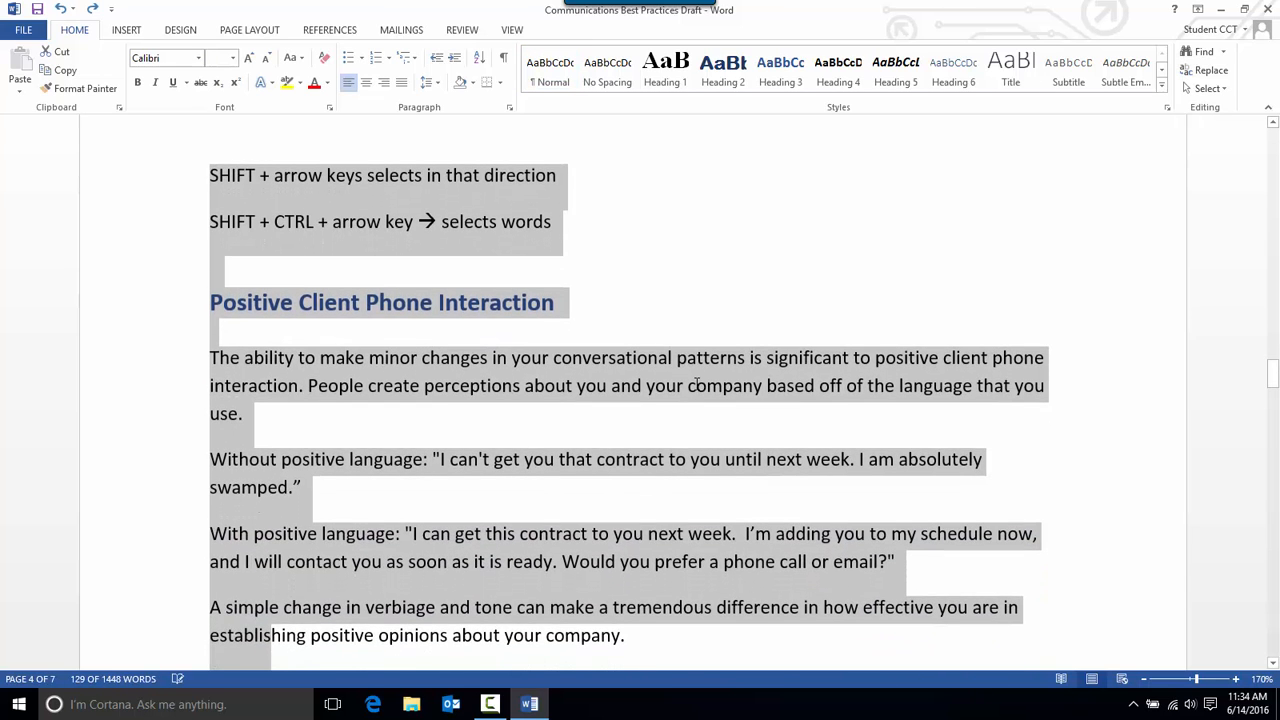
# Shrink the selection upward from its lower end back to the start of the "SHIFT + arrow keys" line
pyautogui.hotkey('ctrl', 'shift', 'Up')
pyautogui.hotkey('ctrl', 'shift', 'Up')
pyautogui.hotkey('ctrl', 'shift', 'Up')
pyautogui.hotkey('ctrl', 'shift', 'Up')
pyautogui.hotkey('ctrl', 'shift', 'Up')
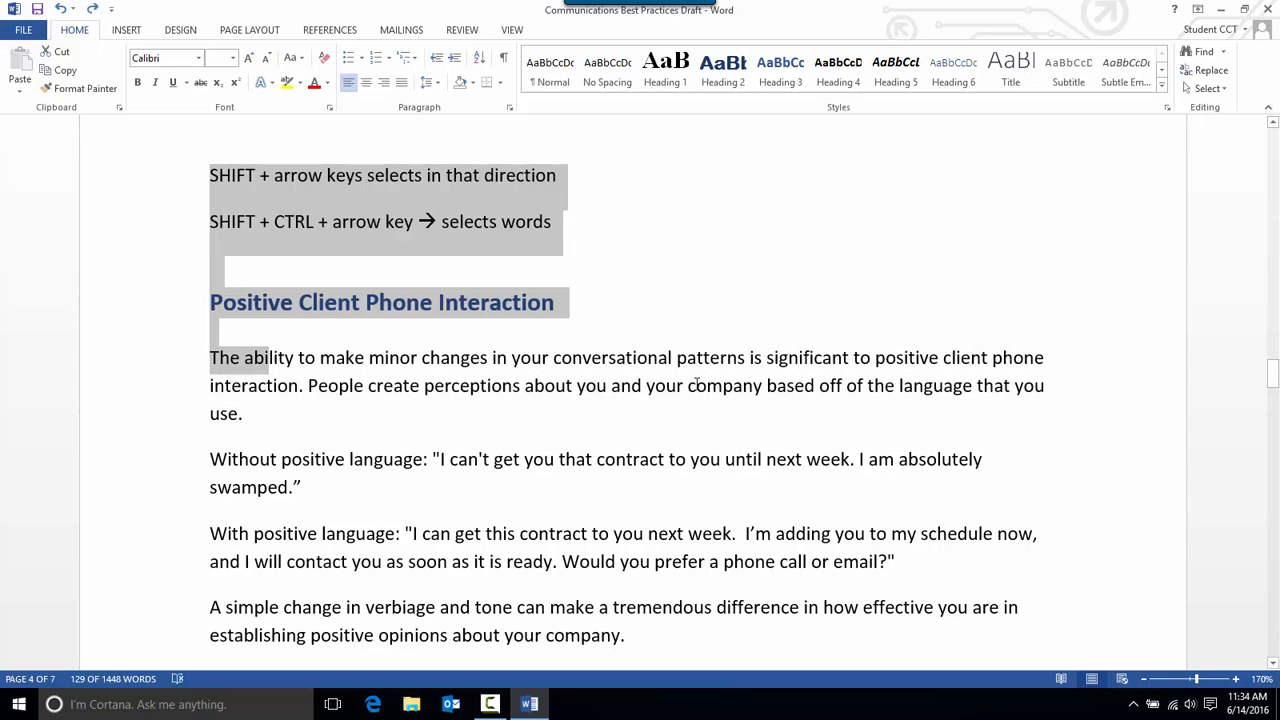
pyautogui.hotkey('ctrl', 'shift', 'Up')
pyautogui.hotkey('ctrl', 'shift', 'Up')
pyautogui.hotkey('ctrl', 'shift', 'Up')
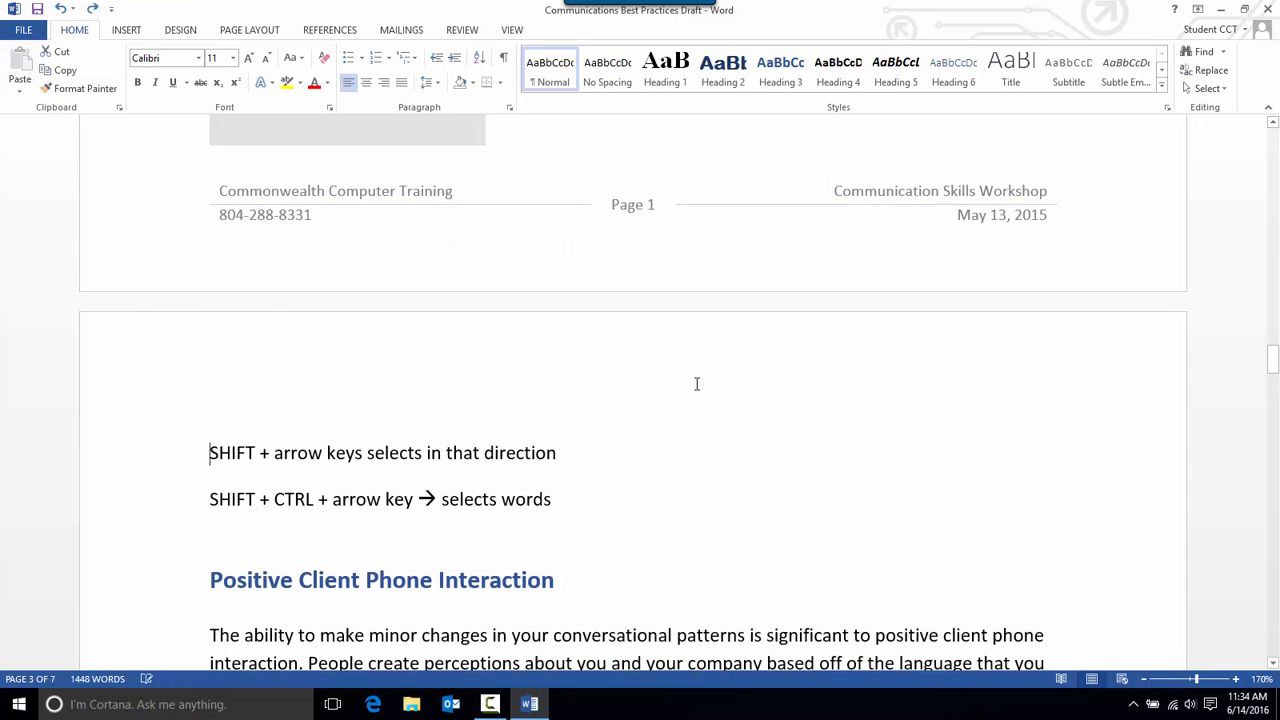
# Extend the selection upward into the Examples of Bad Greetings, reduce it downward again, and clear it
pyautogui.hotkey('ctrl', 'shift', 'Up')
pyautogui.hotkey('ctrl', 'shift', 'Up')
pyautogui.hotkey('ctrl', 'shift', 'Up')
pyautogui.hotkey('ctrl', 'shift', 'Down')
pyautogui.hotkey('ctrl', 'shift', 'Down')
pyautogui.hotkey('ctrl', 'shift', 'Down')
pyautogui.hotkey('ctrl', 'shift', 'Down')
pyautogui.hotkey('ctrl', 'shift', 'Down')
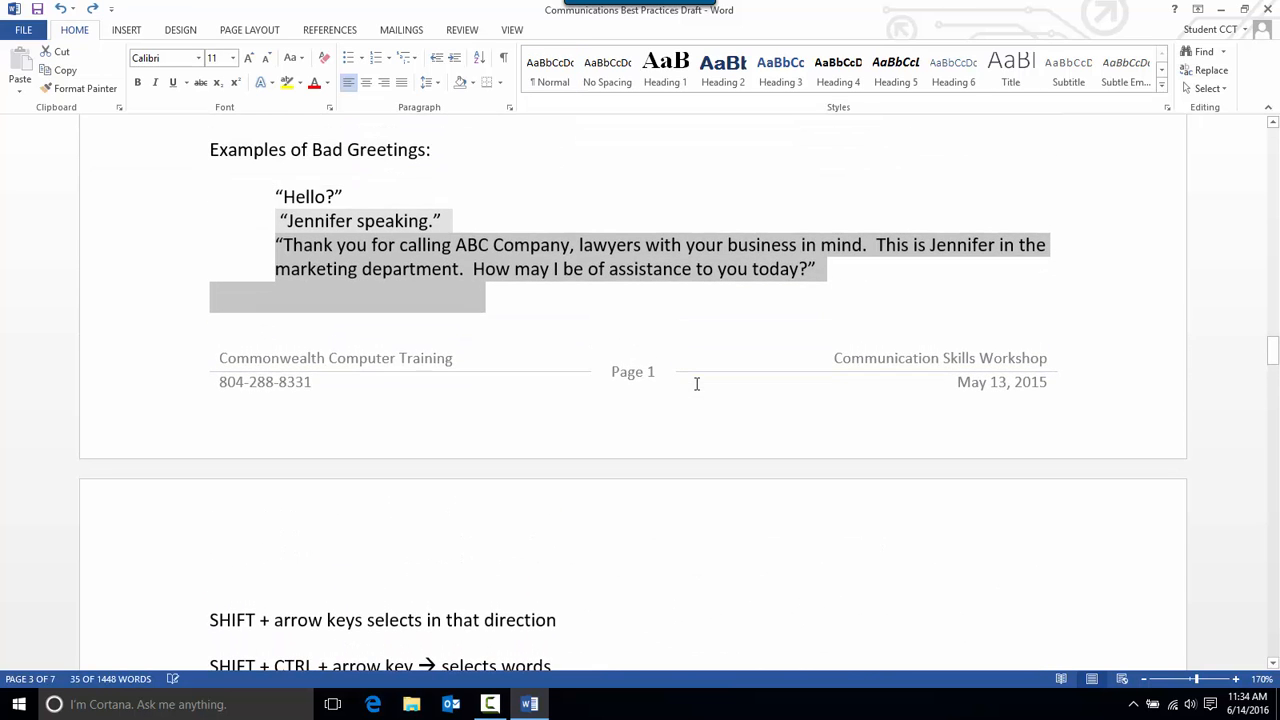
pyautogui.hotkey('ctrl', 'shift', 'Down')
pyautogui.hotkey('ctrl', 'shift', 'Down')
pyautogui.press('Down')
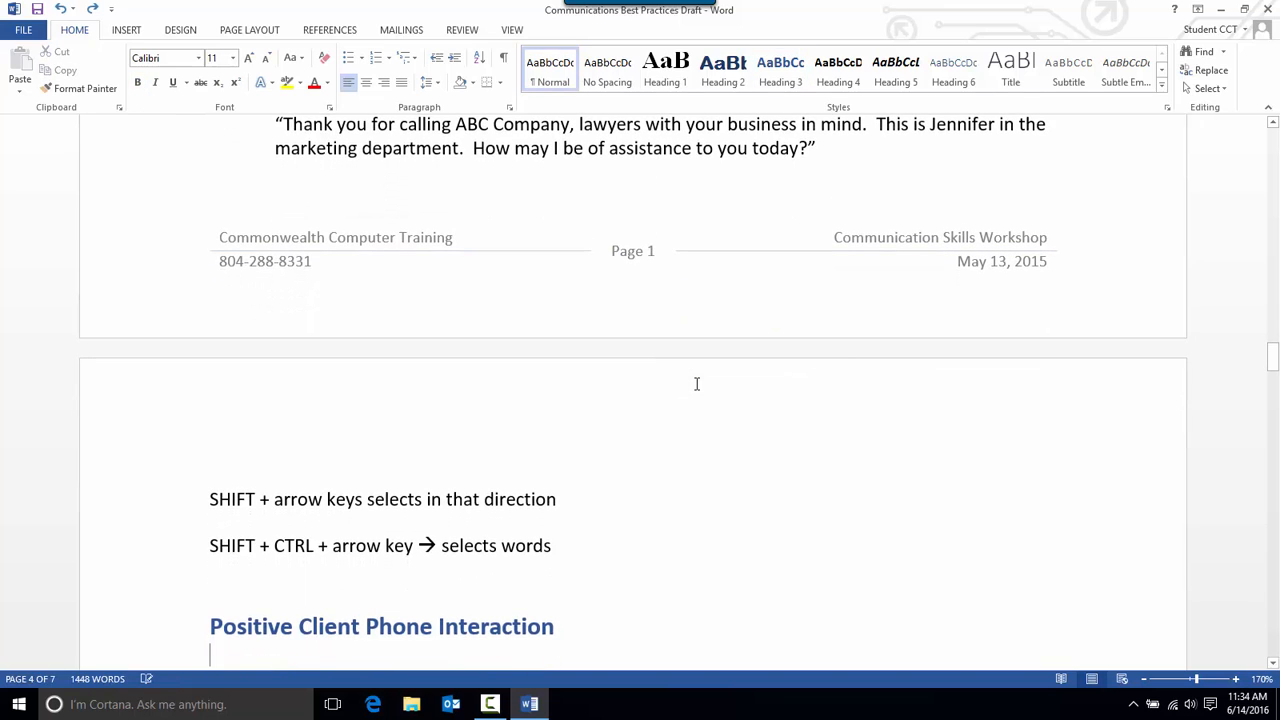
# Move the cursor to the start of the paragraph beginning "The ability to make minor changes"
pyautogui.press('Up')
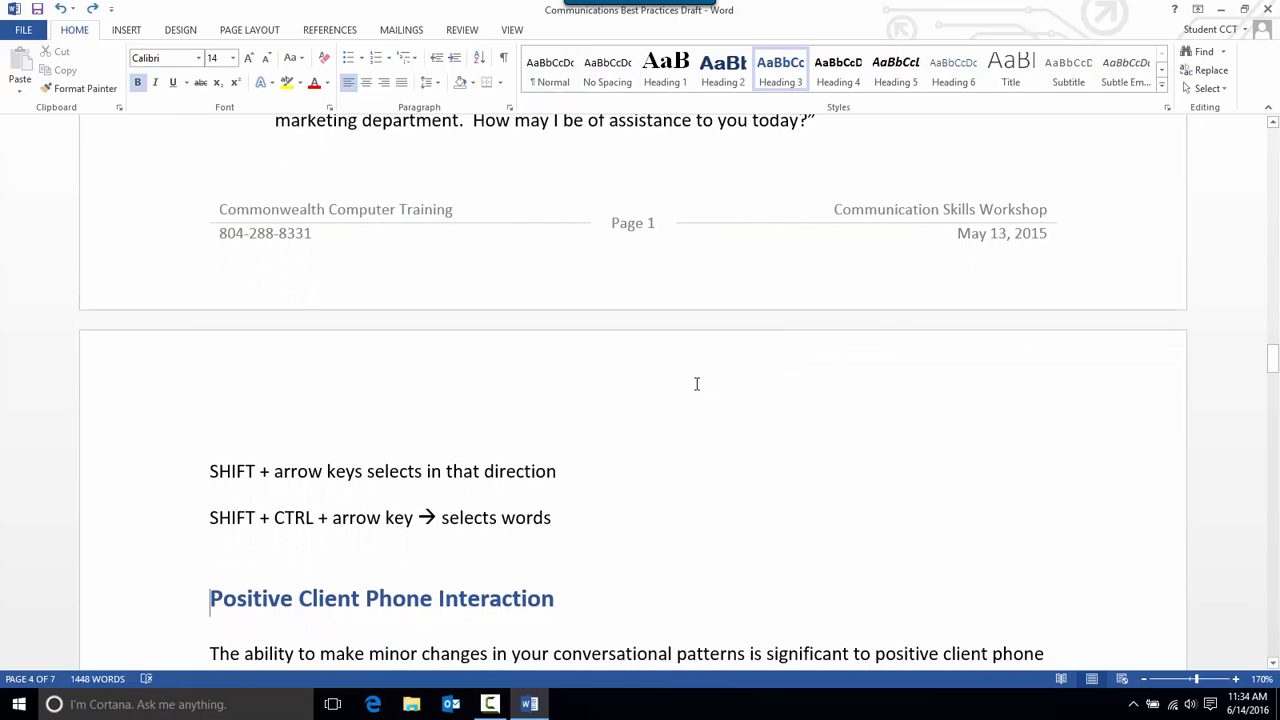
pyautogui.press('Up')
pyautogui.press('Up')
pyautogui.press('Up')
pyautogui.press('Down')
pyautogui.press('Down')
pyautogui.press('Down')
pyautogui.press('Down')
pyautogui.press('Down')
pyautogui.press('Down')
pyautogui.press('Down')
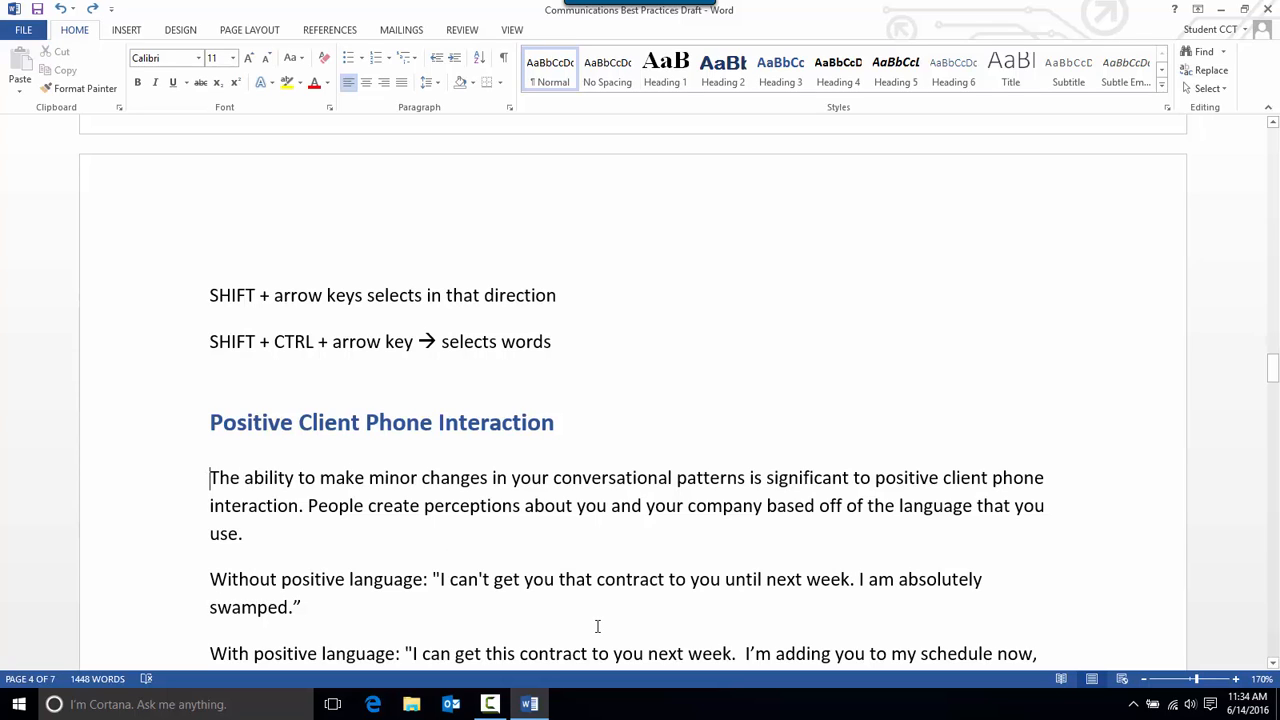
# Select word by word from "The ability" through "significant to" below Positive Client Phone Interaction, and clear the selection
pyautogui.hotkey('ctrl', 'shift', 'Right')
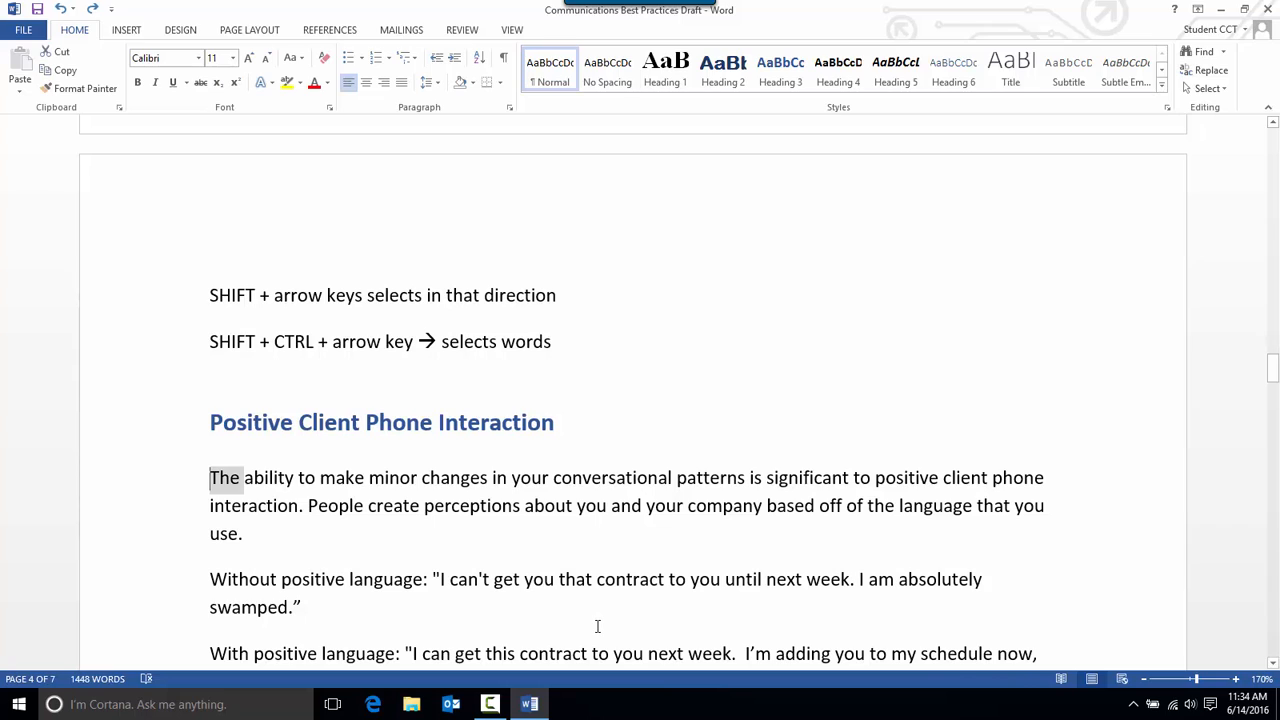
pyautogui.hotkey('ctrl', 'shift', 'Right')
pyautogui.hotkey('ctrl', 'shift', 'Right')
pyautogui.hotkey('ctrl', 'shift', 'Right')
pyautogui.hotkey('ctrl', 'shift', 'Right')
pyautogui.hotkey('ctrl', 'shift', 'Right')
pyautogui.hotkey('ctrl', 'shift', 'Right')
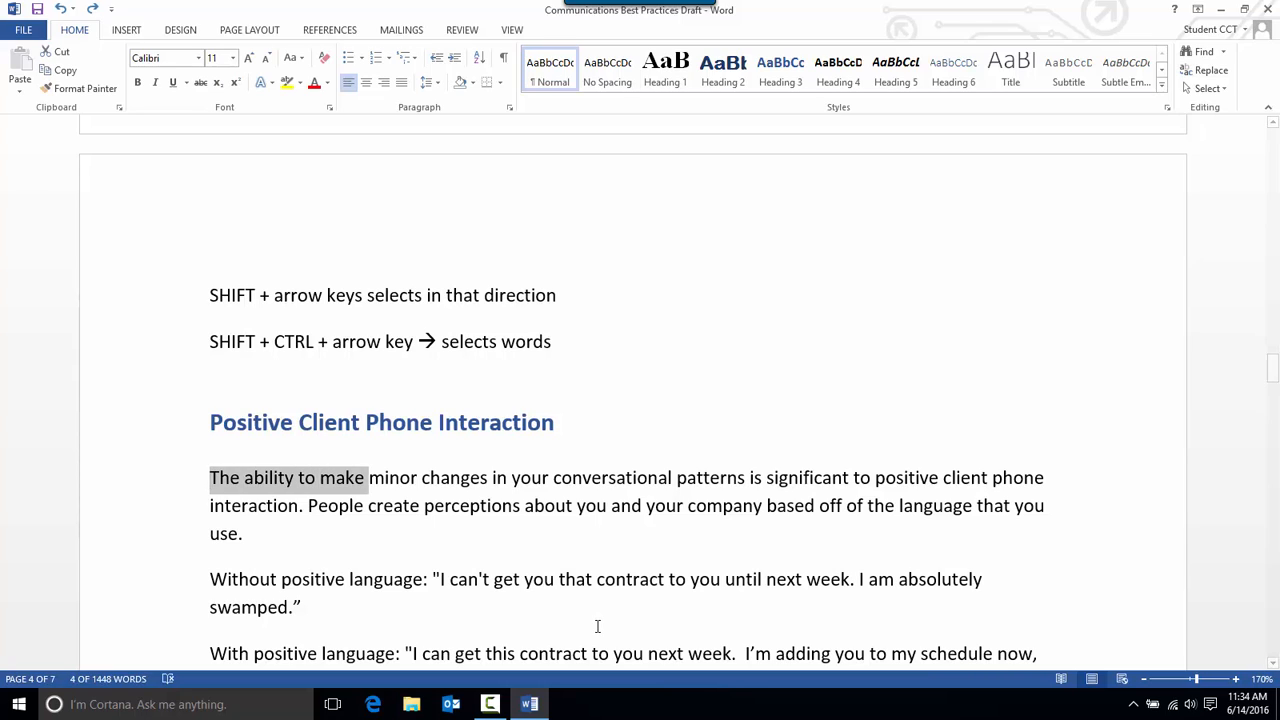
pyautogui.hotkey('ctrl', 'shift', 'Right')
pyautogui.hotkey('ctrl', 'shift', 'Right')
pyautogui.hotkey('ctrl', 'shift', 'Right')
pyautogui.hotkey('ctrl', 'shift', 'Right')
pyautogui.hotkey('ctrl', 'shift', 'Right')
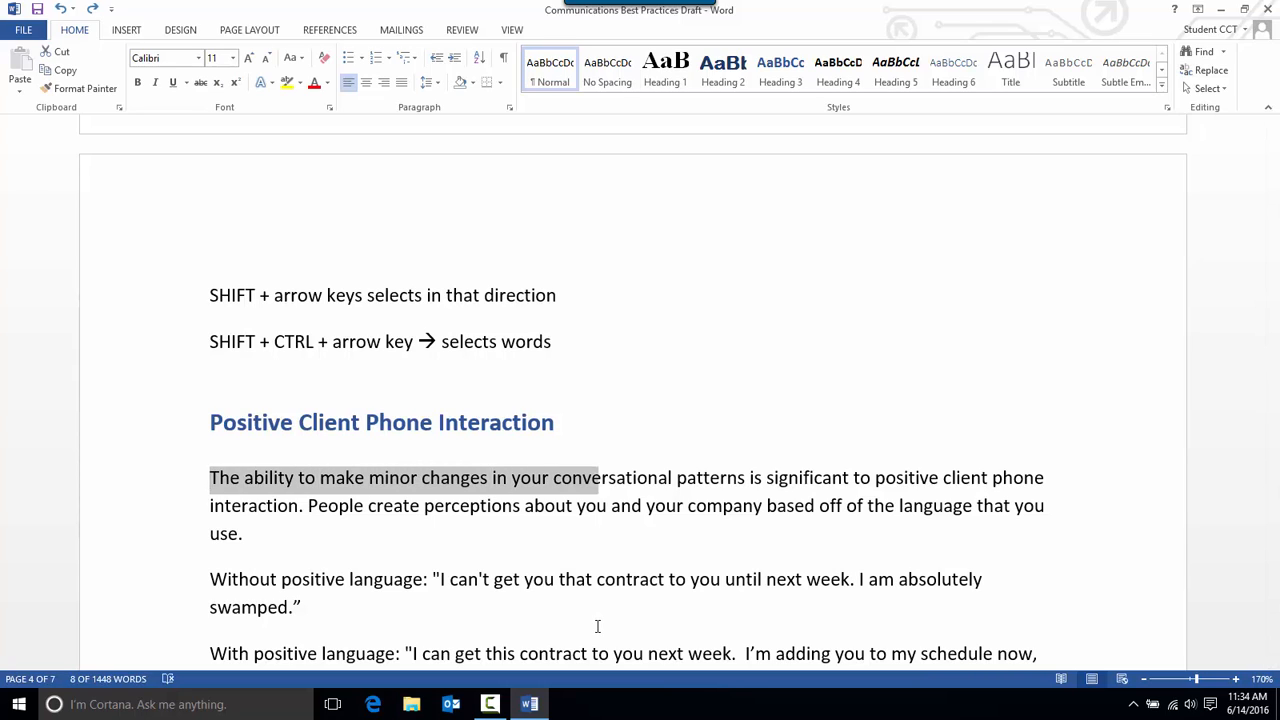
pyautogui.hotkey('ctrl', 'shift', 'Right')
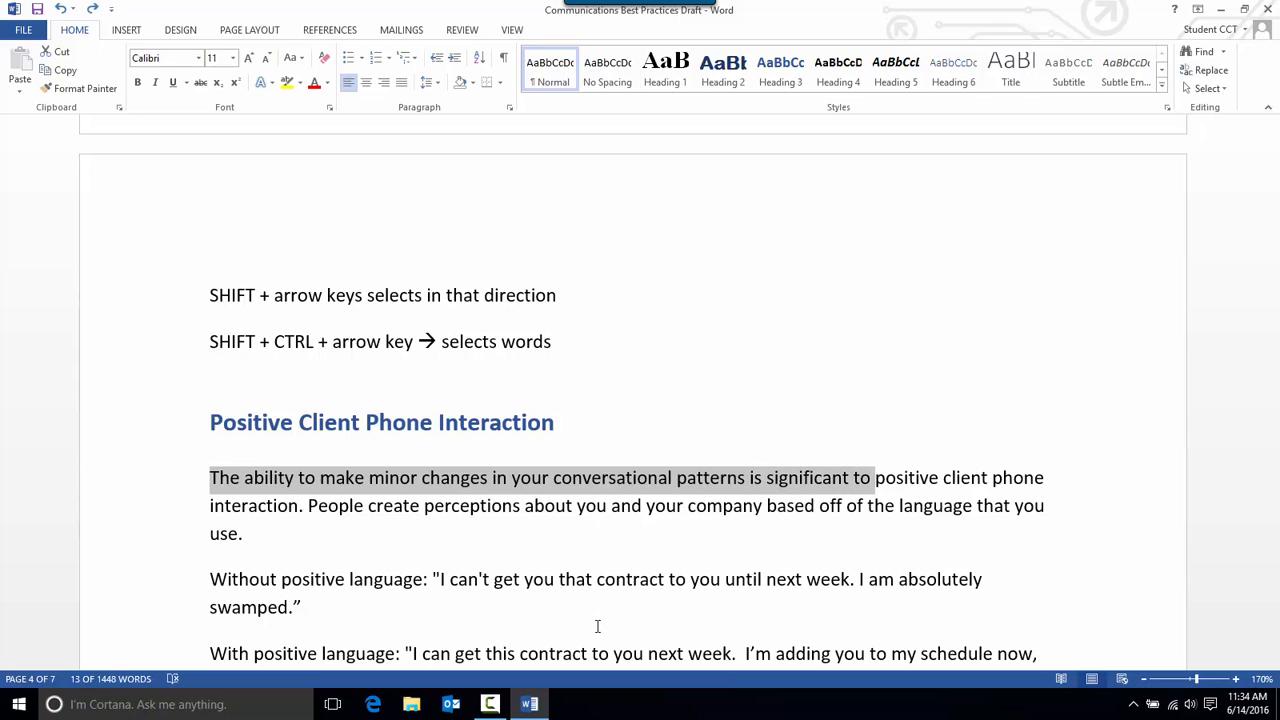
pyautogui.click(316, 541)
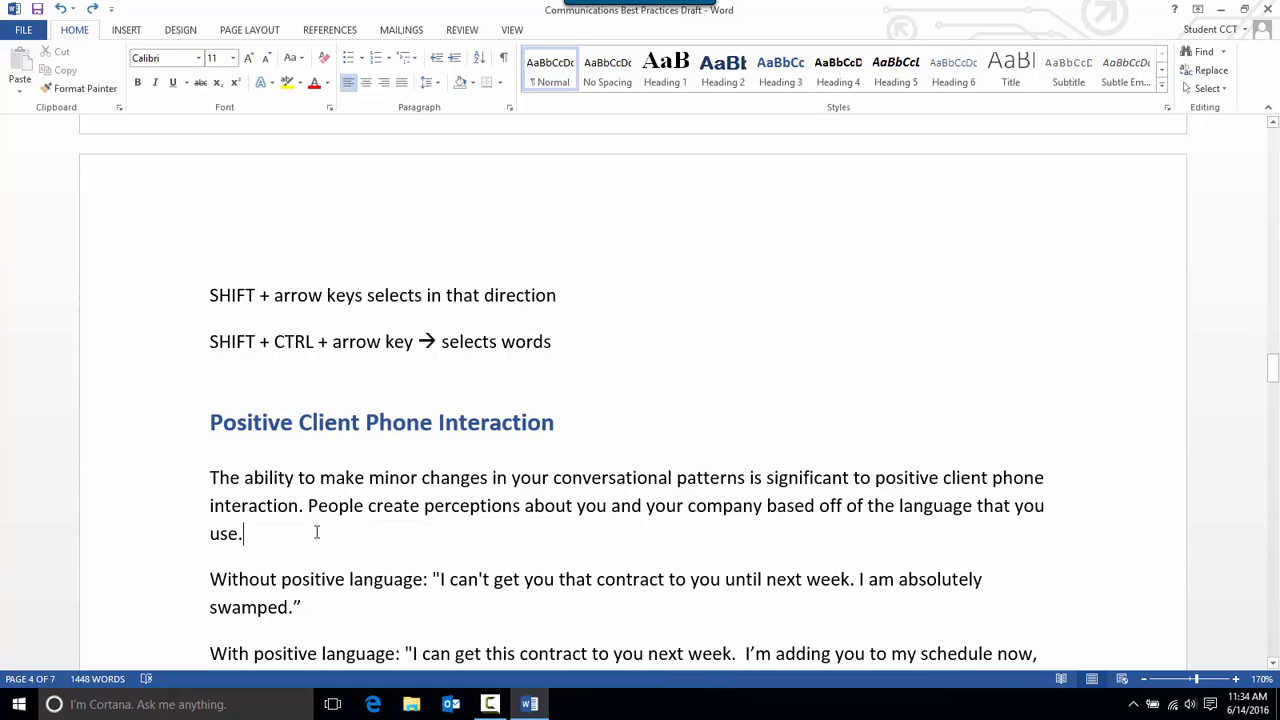
# Move the Sincere heading together with its paragraph above the Pleasant heading, and clear the selection
pyautogui.scroll(10, 331, 573)
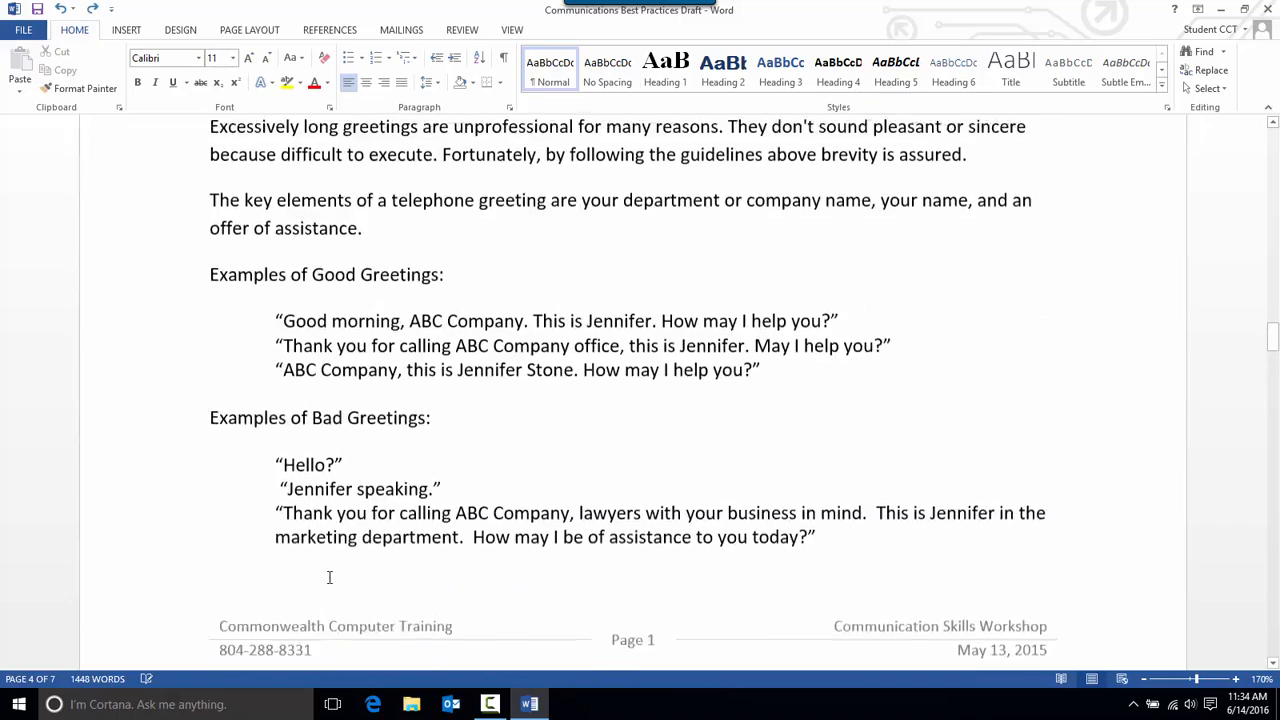
pyautogui.scroll(2, 331, 575)
pyautogui.scroll(-4, 320, 560)
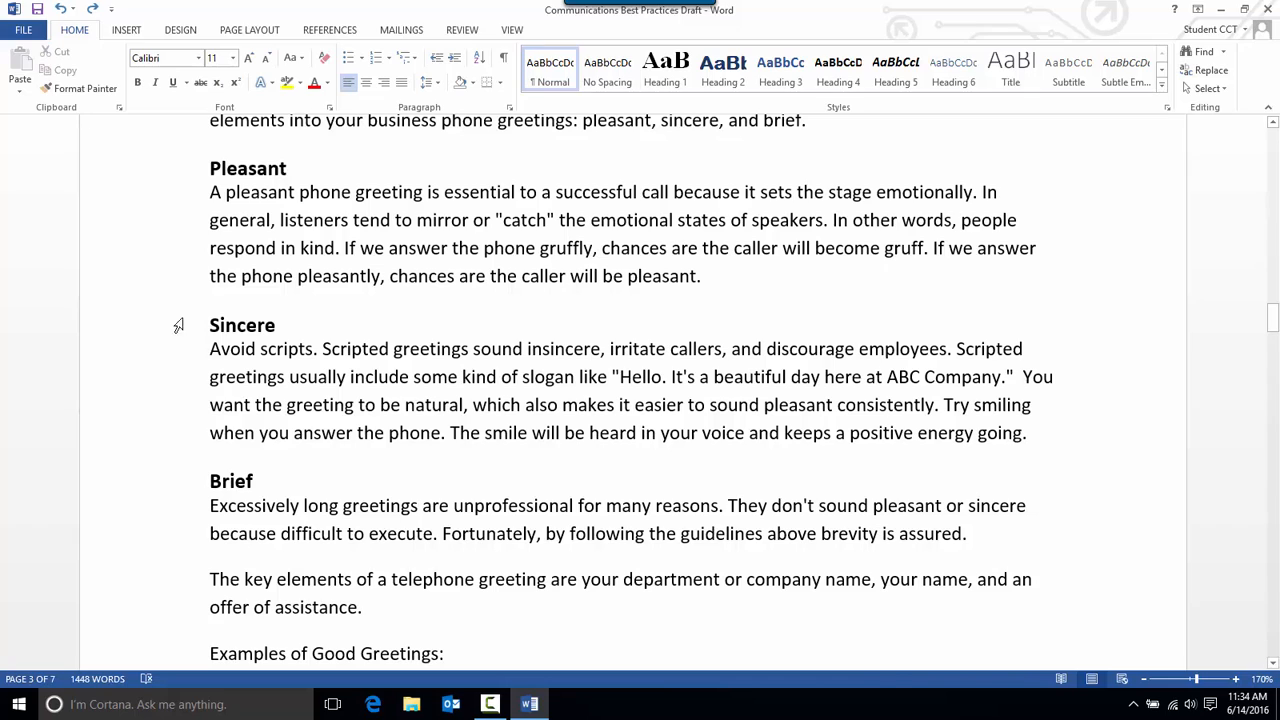
pyautogui.click(214, 325)
pyautogui.click(265, 375)
pyautogui.click(238, 166)
pyautogui.click(268, 220)
pyautogui.moveTo(158, 332); pyautogui.dragTo(157, 449)
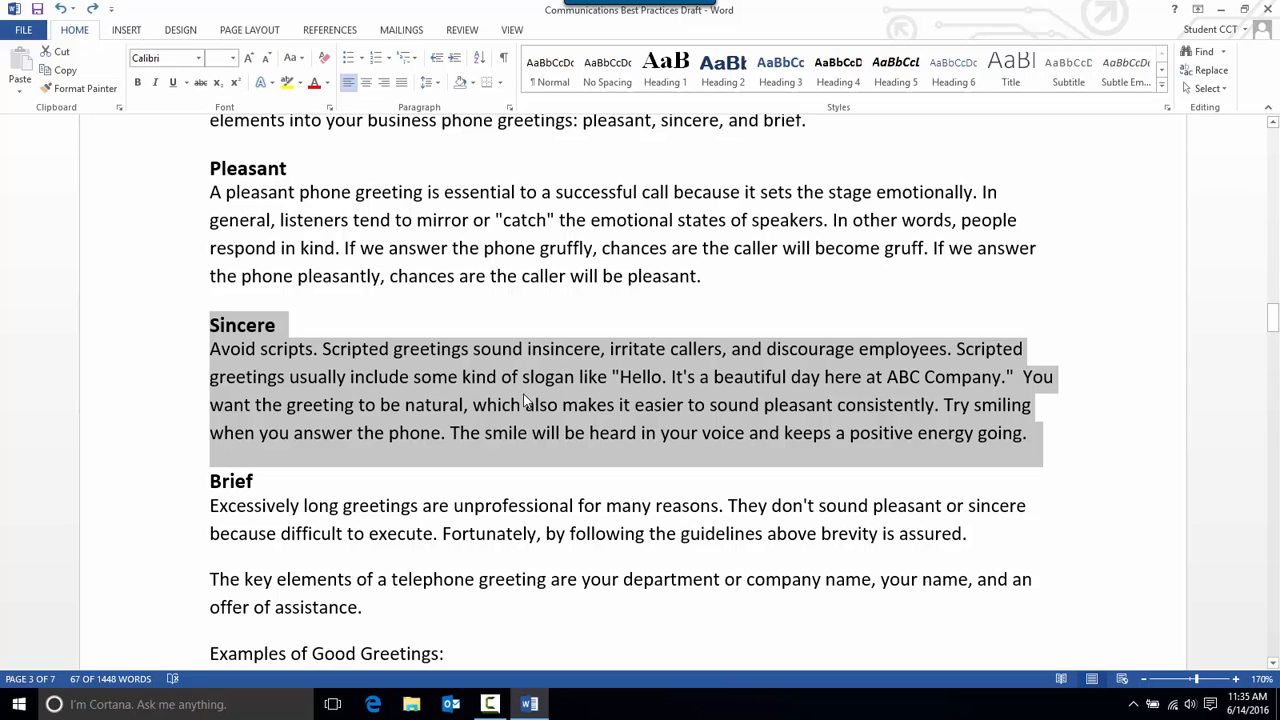
pyautogui.moveTo(524, 402); pyautogui.dragTo(209, 168)
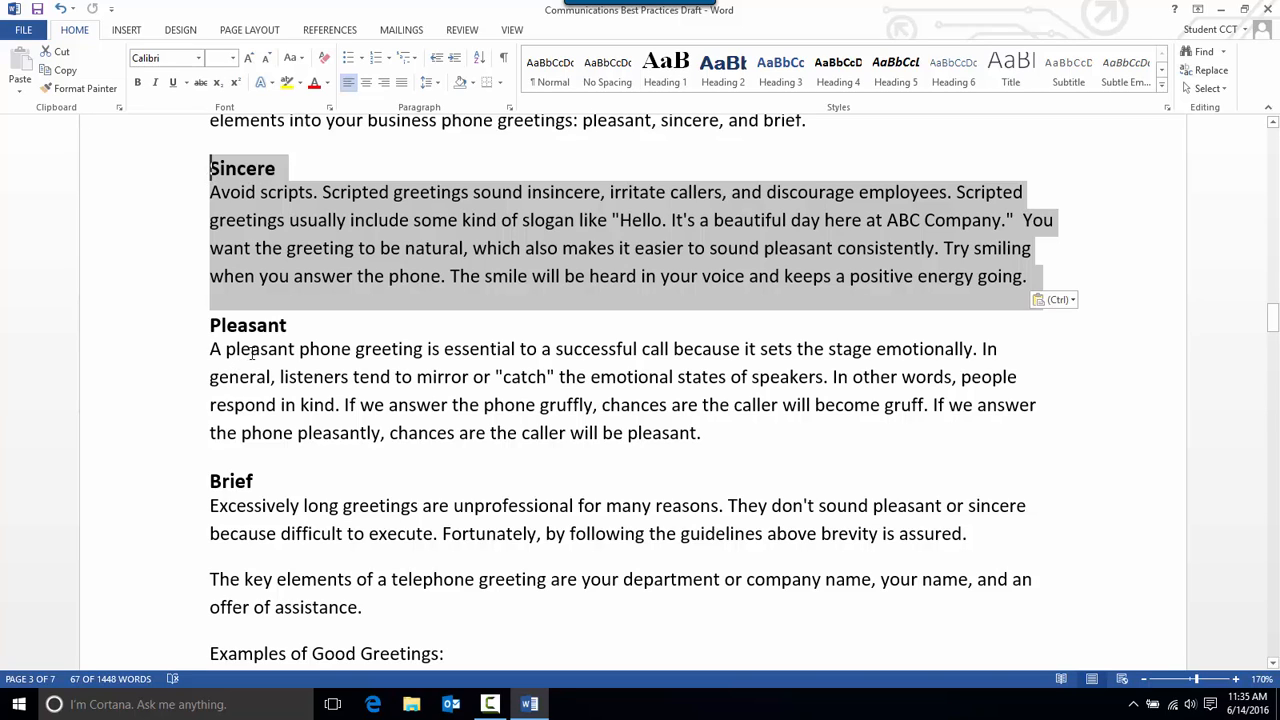
pyautogui.click(354, 404)
# Move the paragraph beginning "When it comes to phone greetings" directly below the Greeting heading, before "Talk about first impressions", and clear the selection
pyautogui.scroll(3, 466, 489)
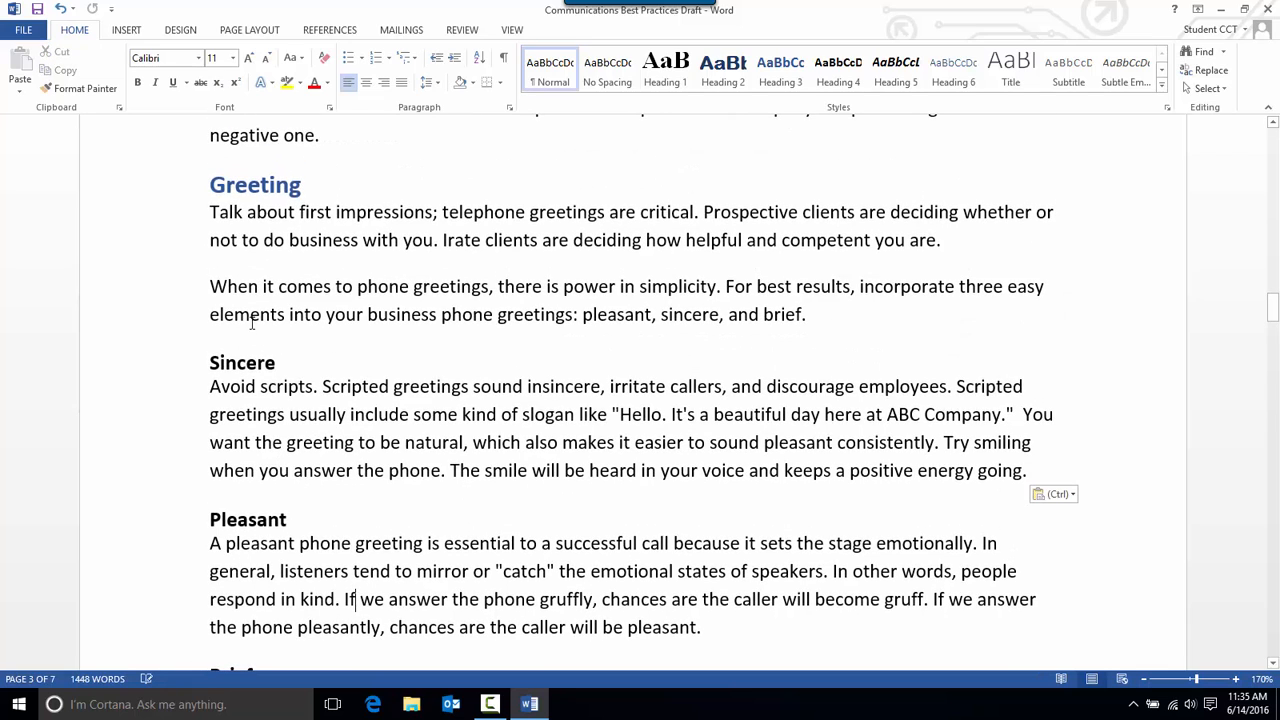
pyautogui.doubleClick(172, 295)
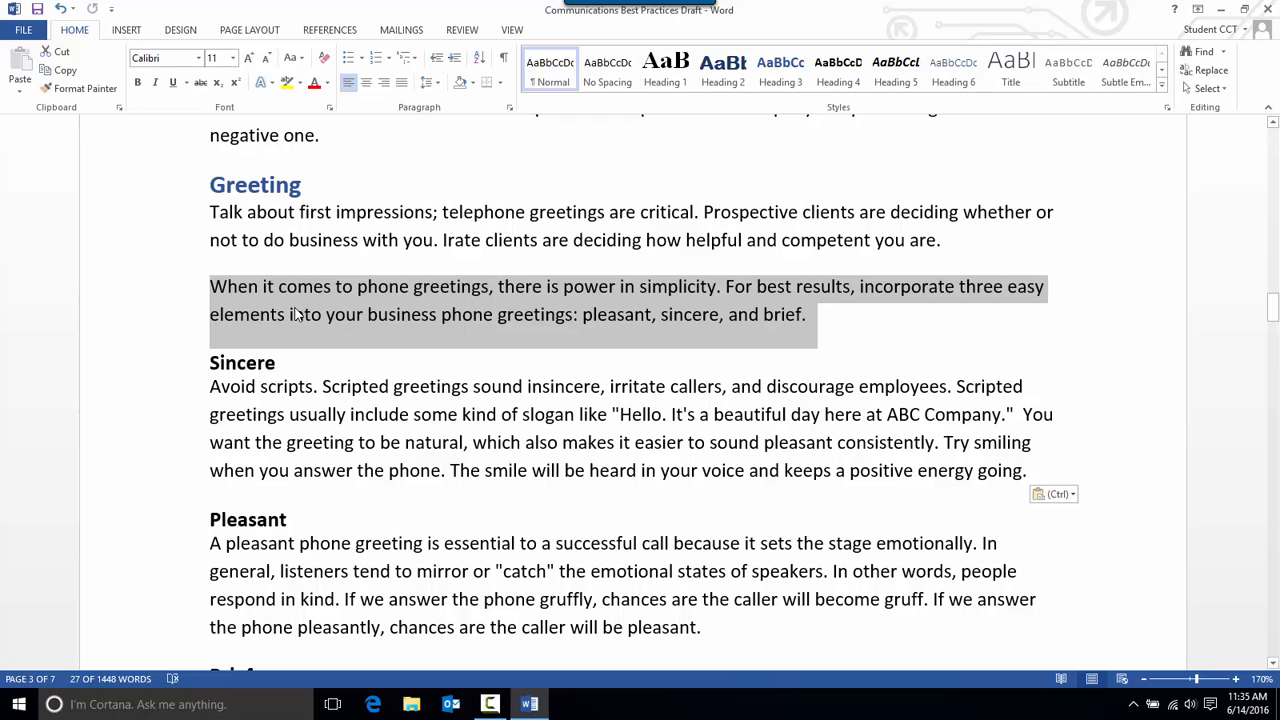
pyautogui.moveTo(296, 314); pyautogui.dragTo(212, 212)
pyautogui.click(316, 248)
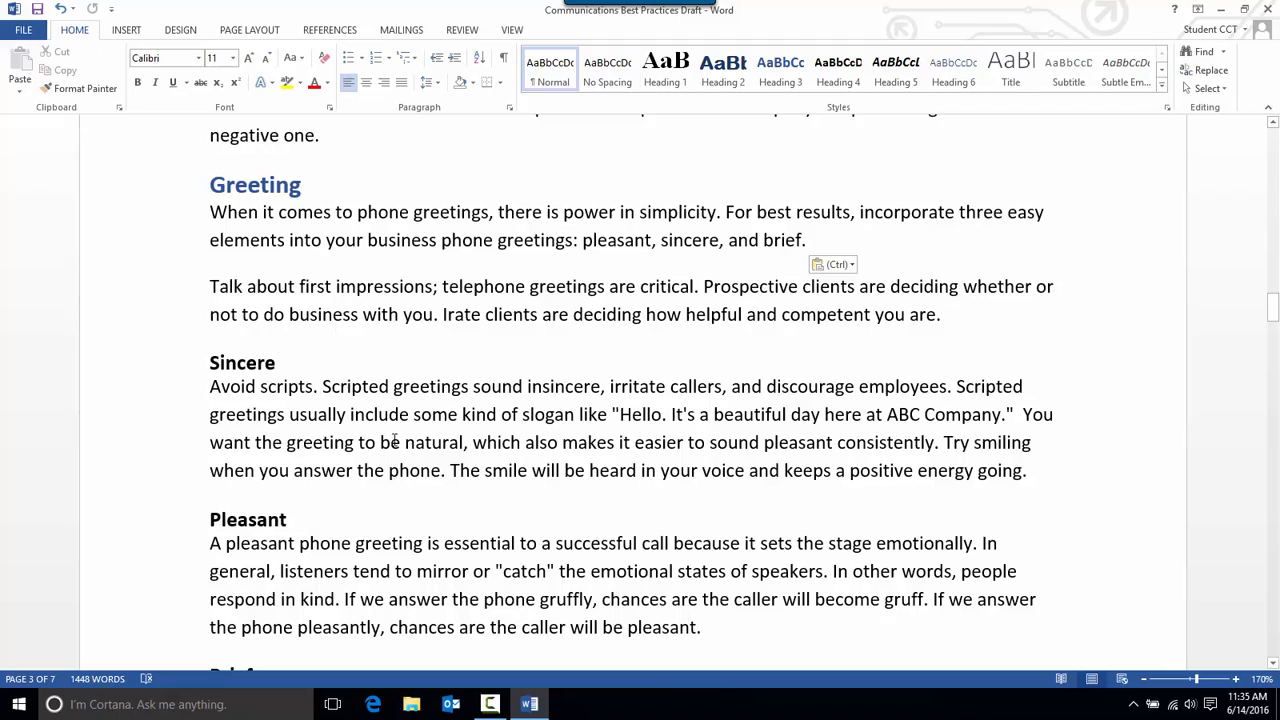
pyautogui.scroll(-5, 395, 441)
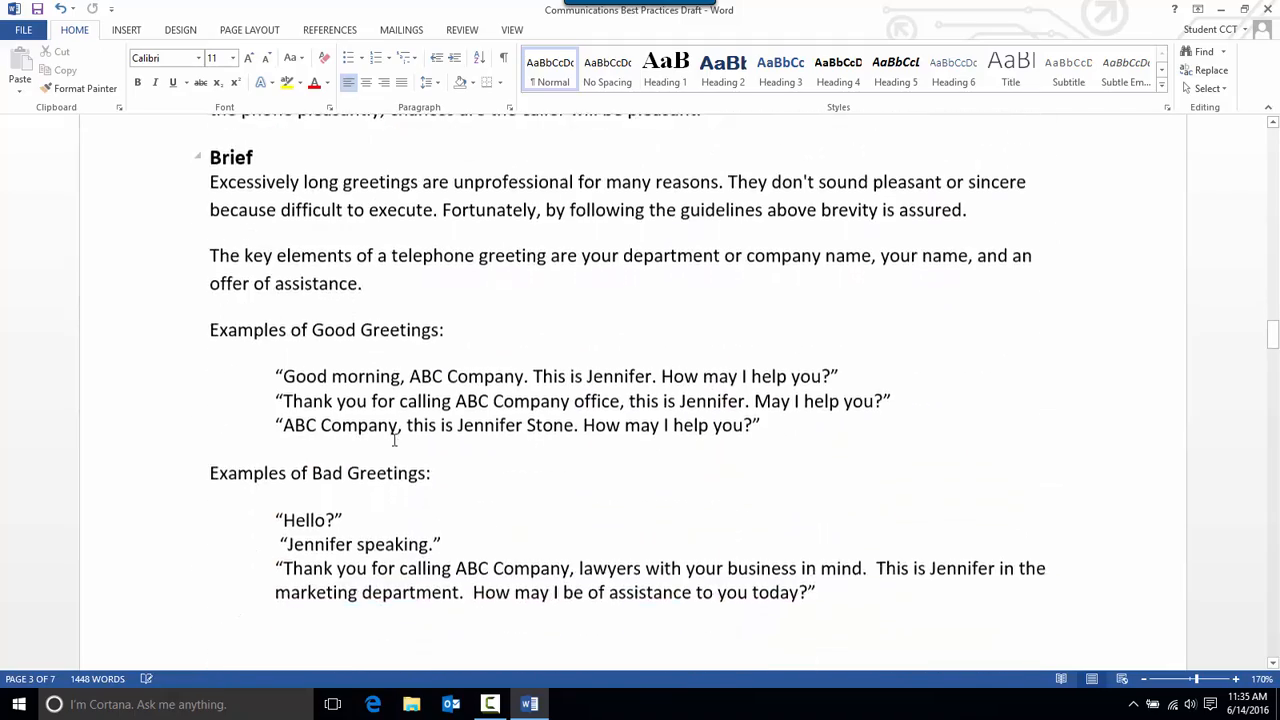
pyautogui.scroll(5, 395, 441)
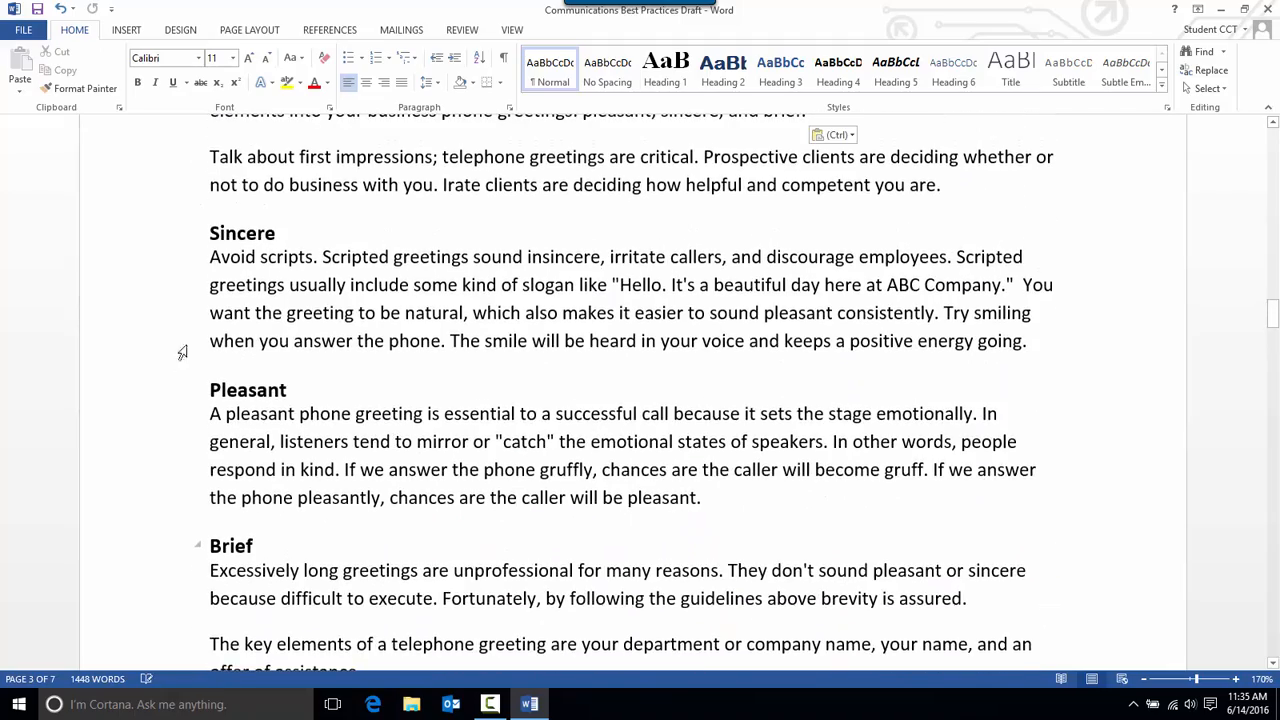
pyautogui.moveTo(171, 238)
pyautogui.mouseDown()
pyautogui.moveTo(190, 372)
pyautogui.moveTo(192, 236)
pyautogui.mouseUp()
pyautogui.click(380, 313)
# Select the non-adjacent headings Sincere, Pleasant and Brief together and change their font color to the light blue theme color
pyautogui.scroll(-1, 284, 222)
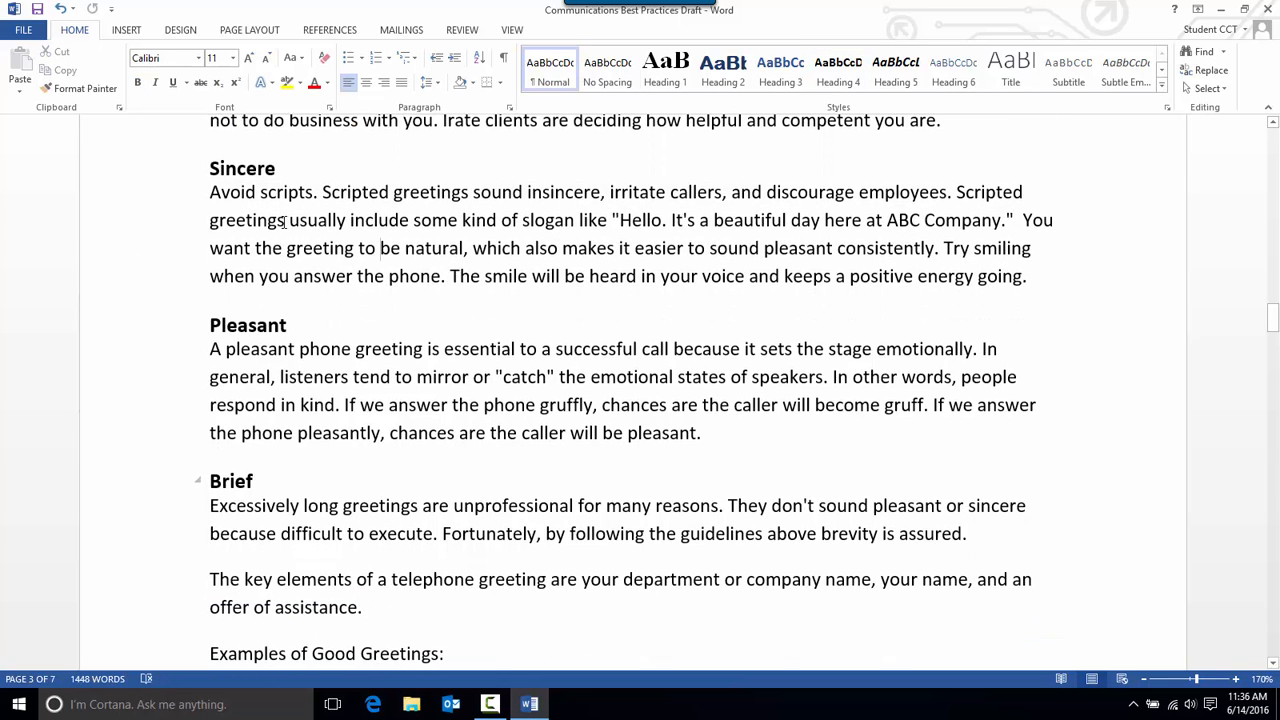
pyautogui.click(245, 170)
pyautogui.click(234, 480)
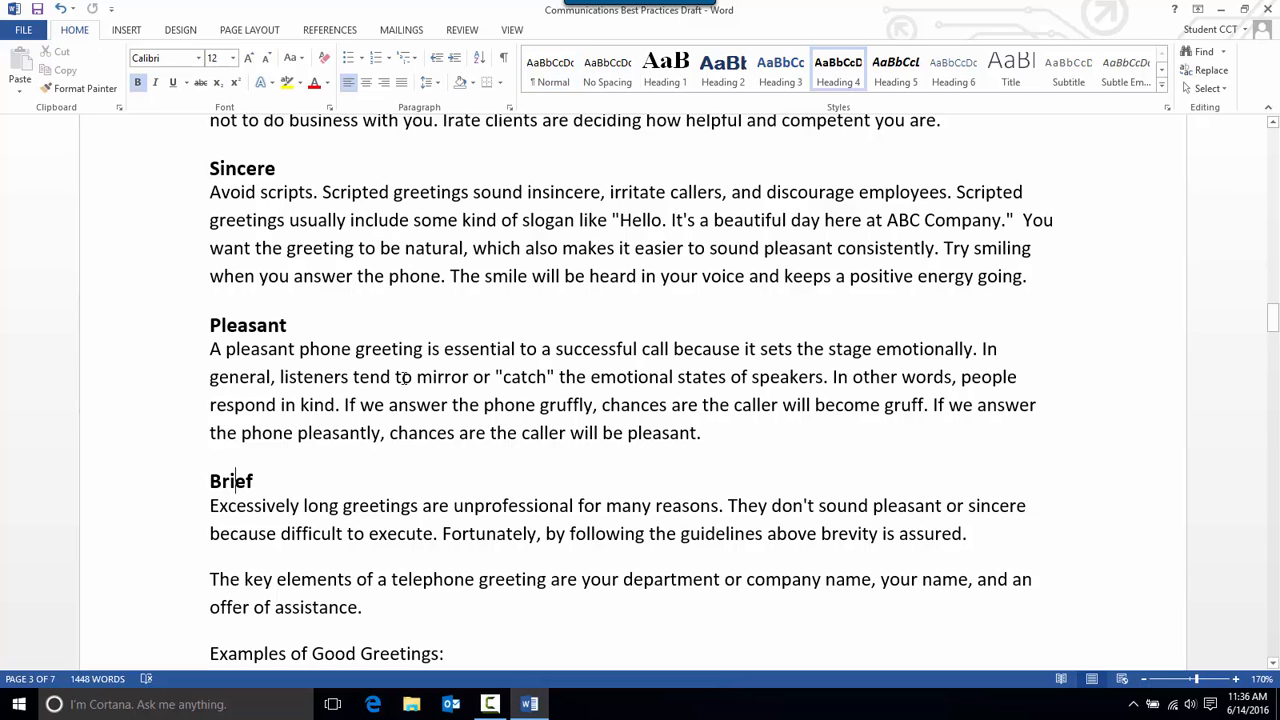
pyautogui.click(162, 172)
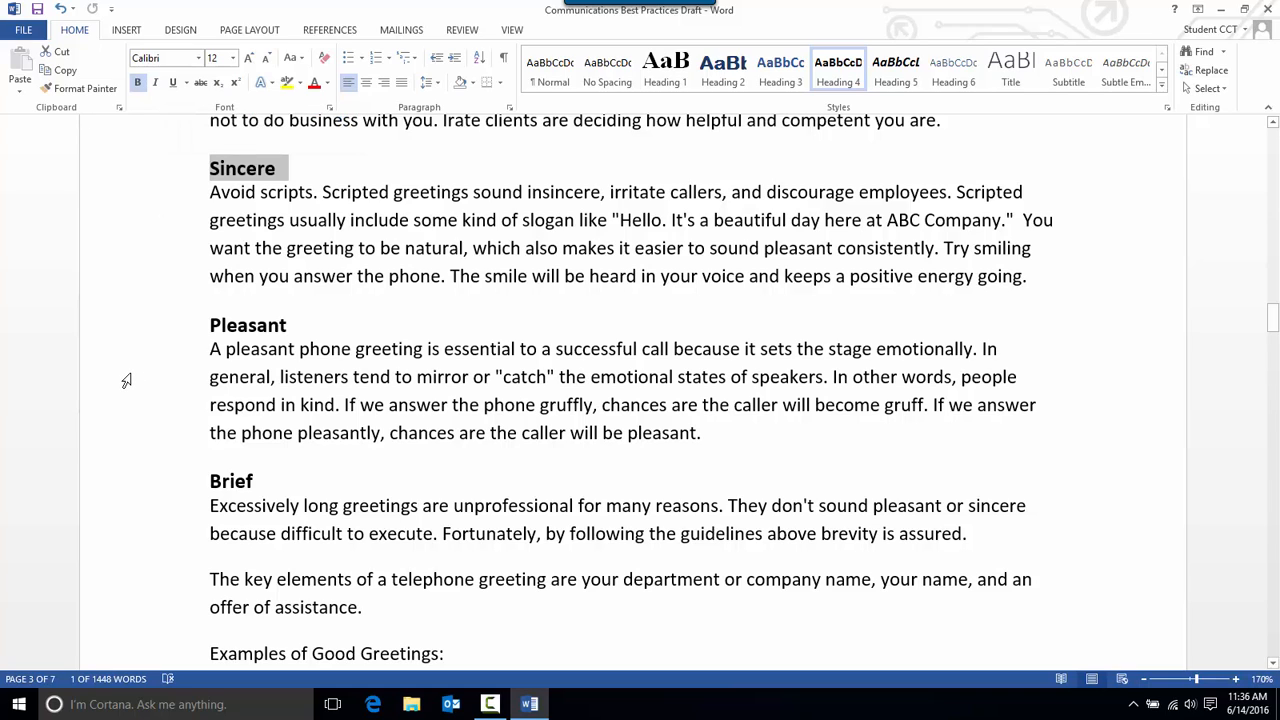
pyautogui.keyDown('ctrl'); pyautogui.click(168, 330); pyautogui.keyUp('ctrl')
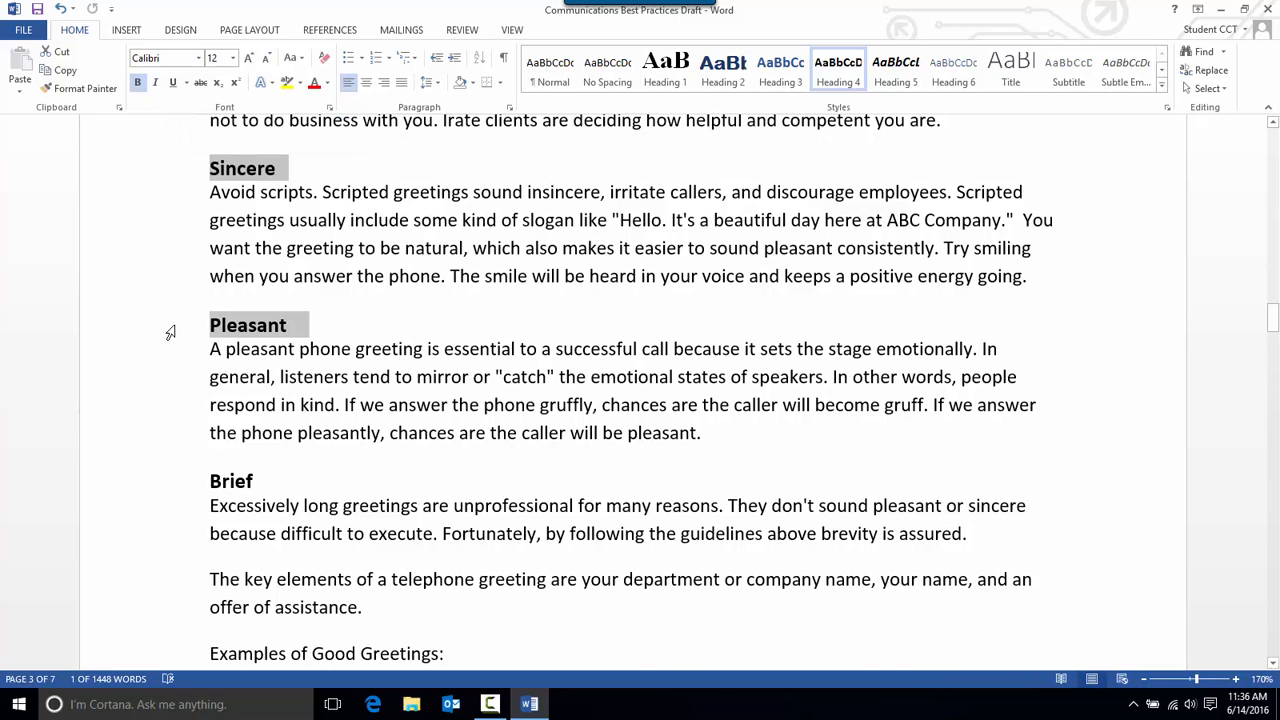
pyautogui.keyDown('ctrl'); pyautogui.click(160, 496); pyautogui.keyUp('ctrl')
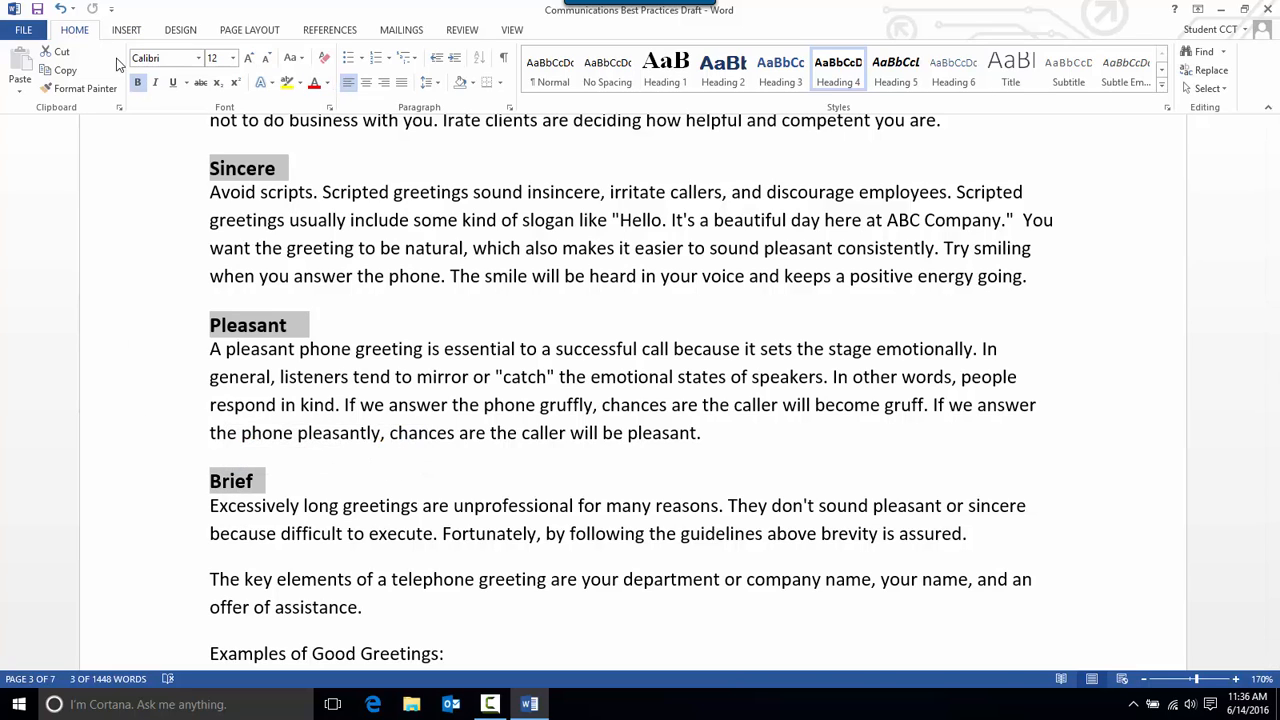
pyautogui.click(327, 84)
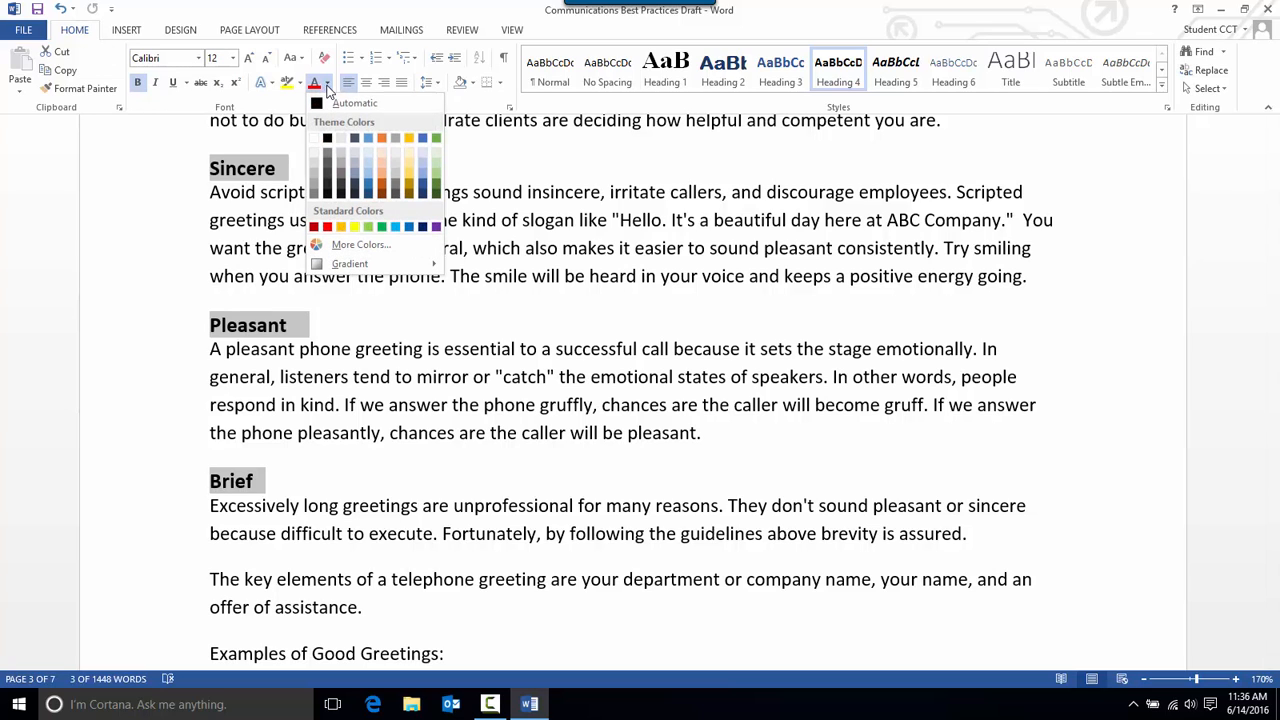
pyautogui.click(368, 140)
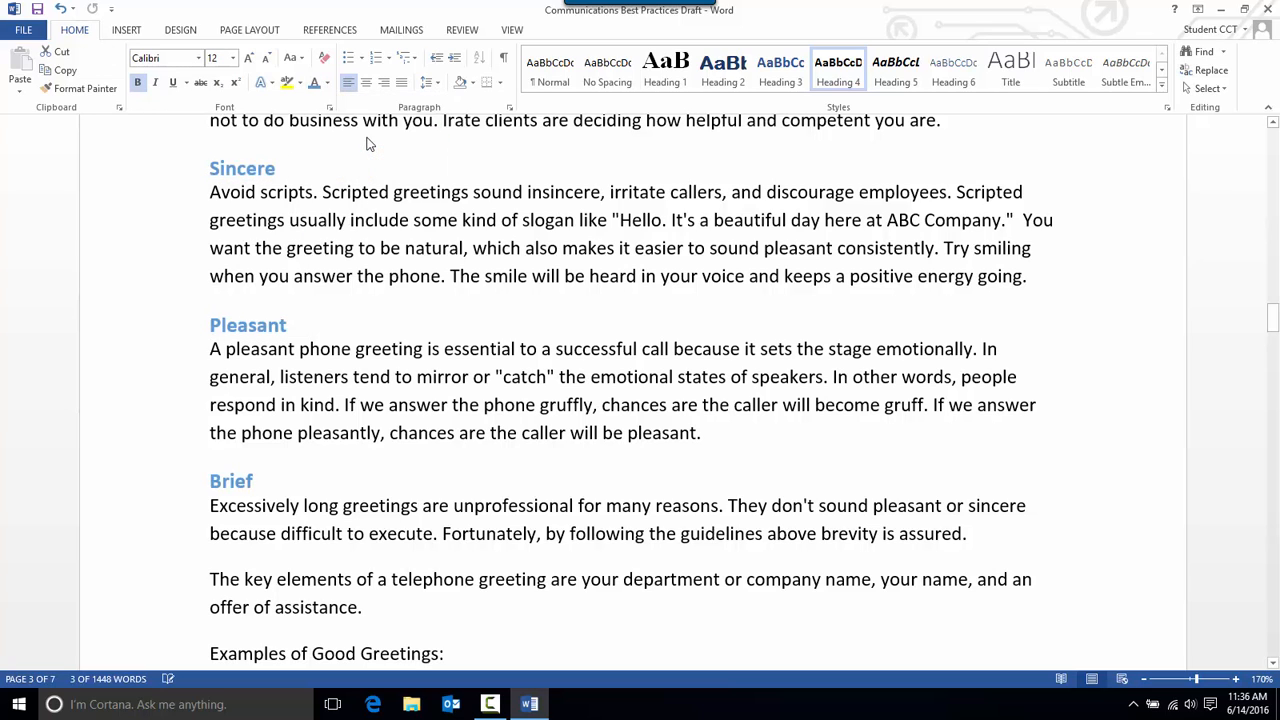
# Underline and italicize the selected Sincere, Pleasant and Brief headings, and clear the selection
pyautogui.click(172, 82)
pyautogui.click(154, 83)
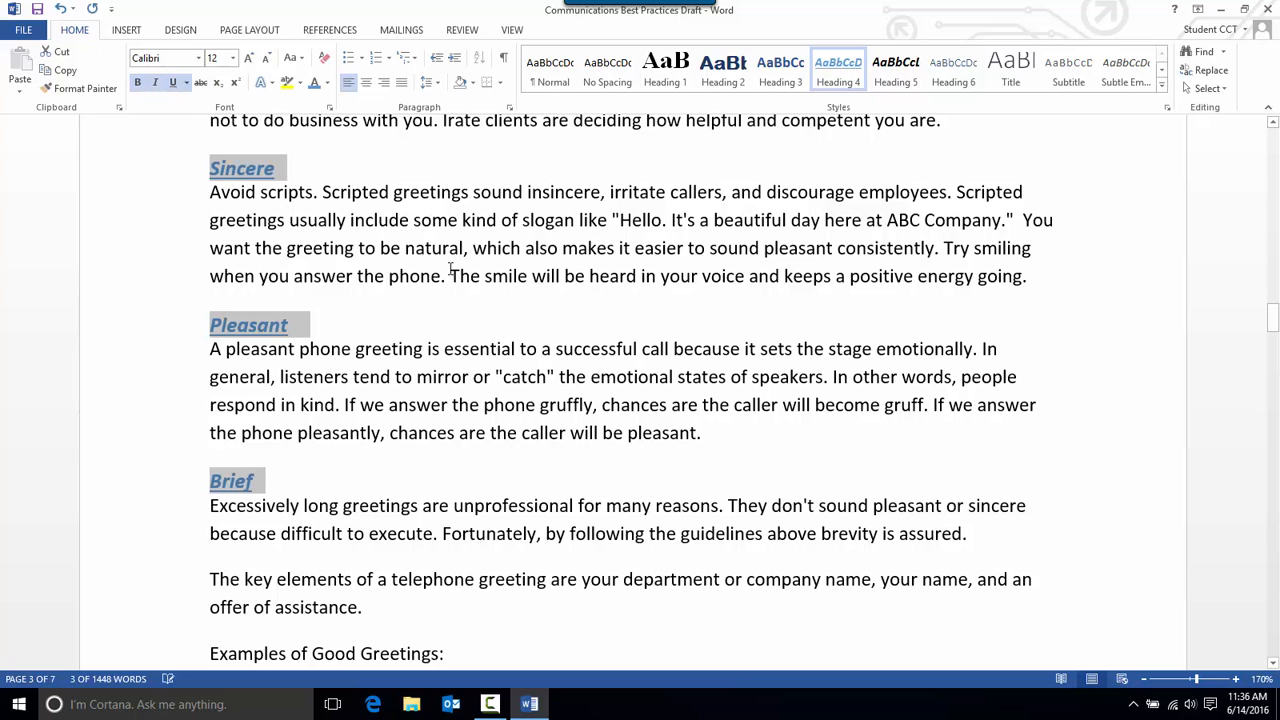
pyautogui.click(490, 311)
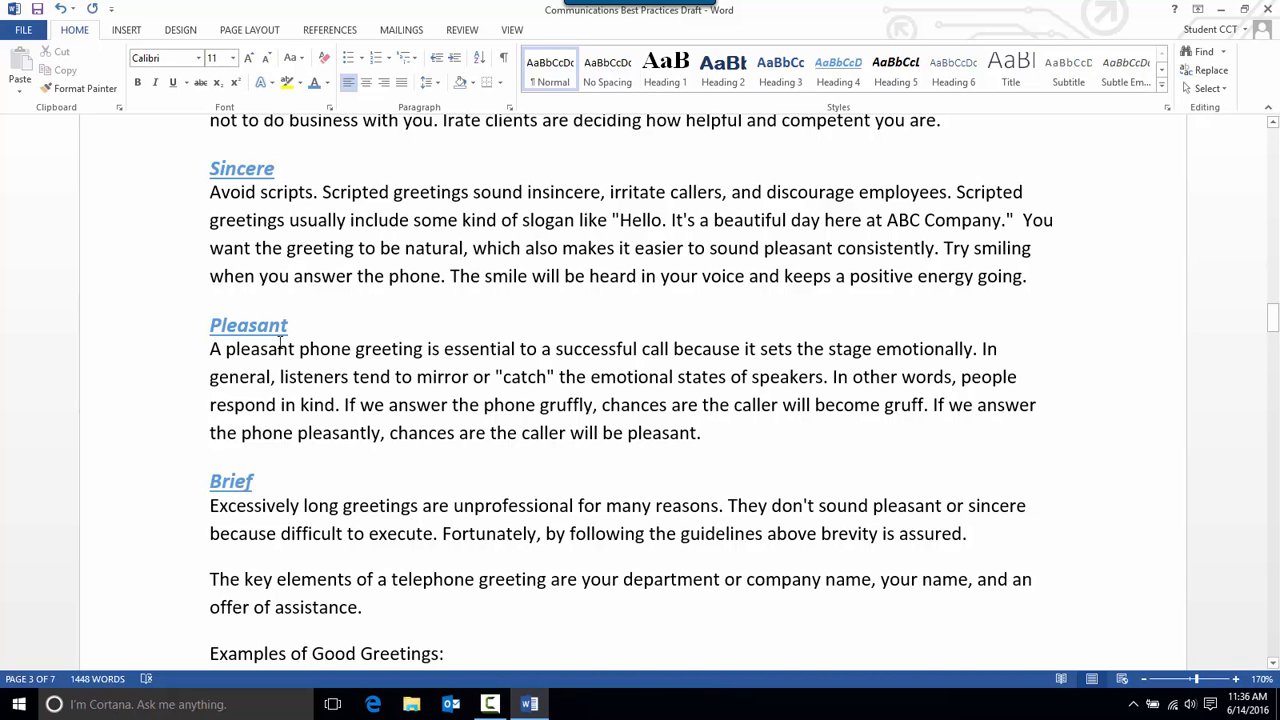
# Show the document's paragraph and formatting marks and zoom in to 260%
pyautogui.scroll(2, 281, 344)
pyautogui.scroll(-2, 281, 344)
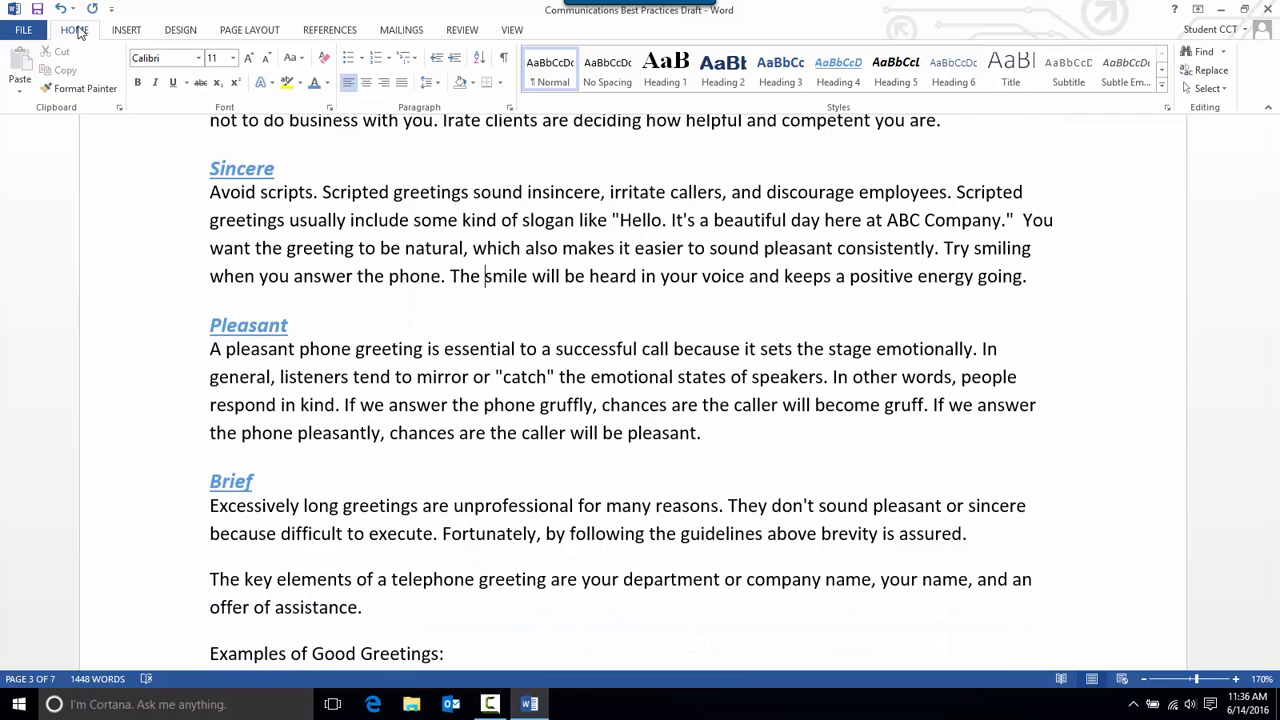
pyautogui.click(504, 62)
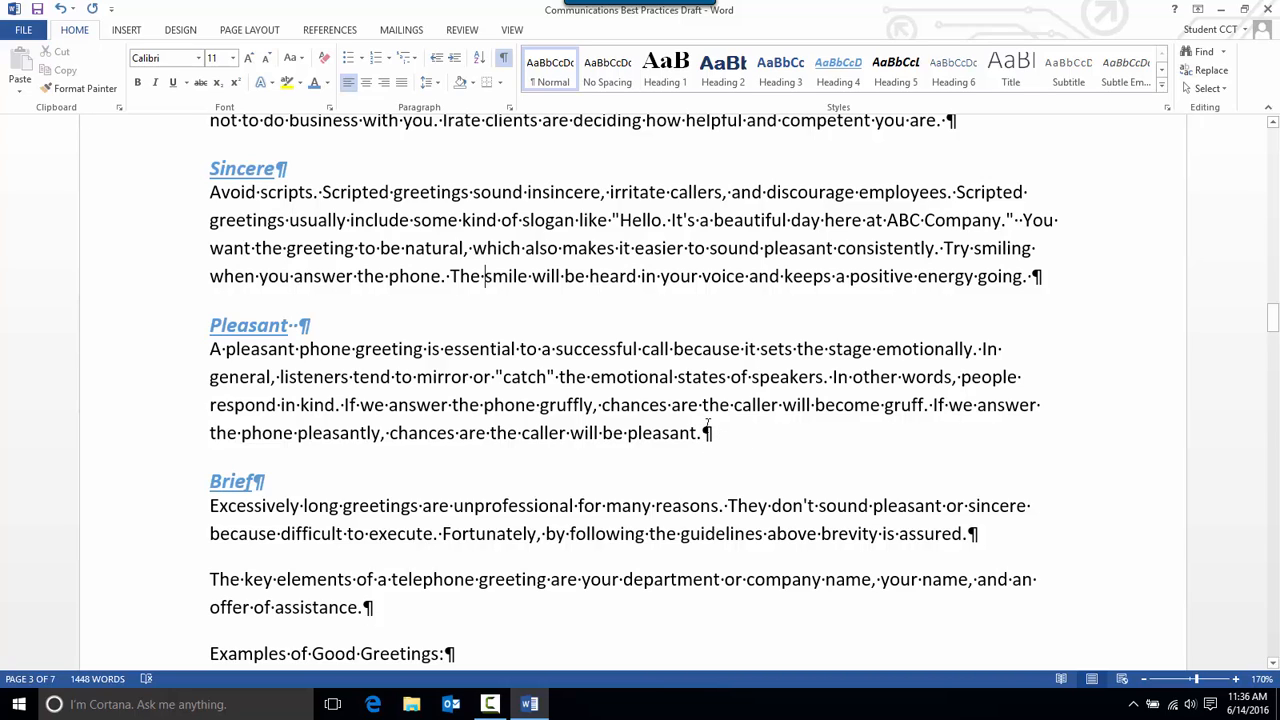
pyautogui.click(1236, 679)
pyautogui.click(1236, 679)
pyautogui.click(1236, 679)
pyautogui.click(1236, 679)
pyautogui.click(1236, 679)
pyautogui.click(1236, 679)
pyautogui.click(1236, 679)
pyautogui.click(1236, 679)
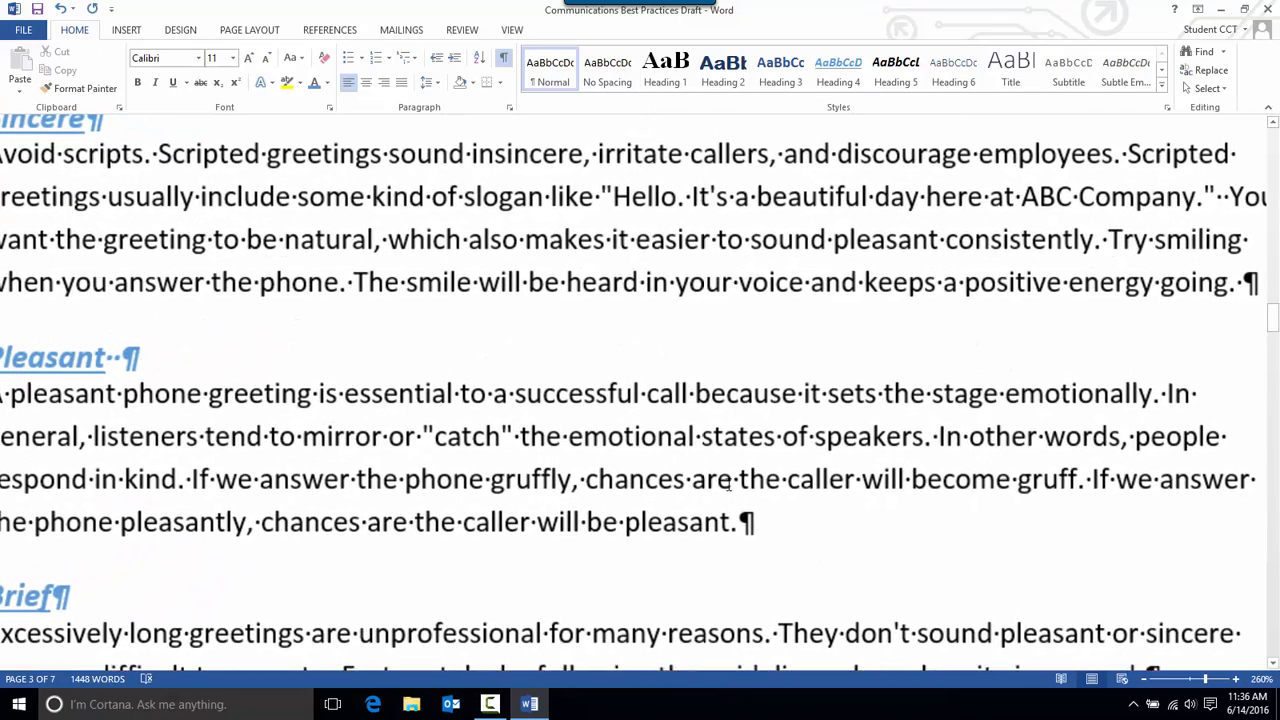
pyautogui.click(1236, 679)
# Insert three extra spaces between "will" and "be pleasant", and add two empty paragraphs after the Pleasant paragraph
pyautogui.moveTo(619, 525); pyautogui.dragTo(588, 530)
pyautogui.click(588, 546)
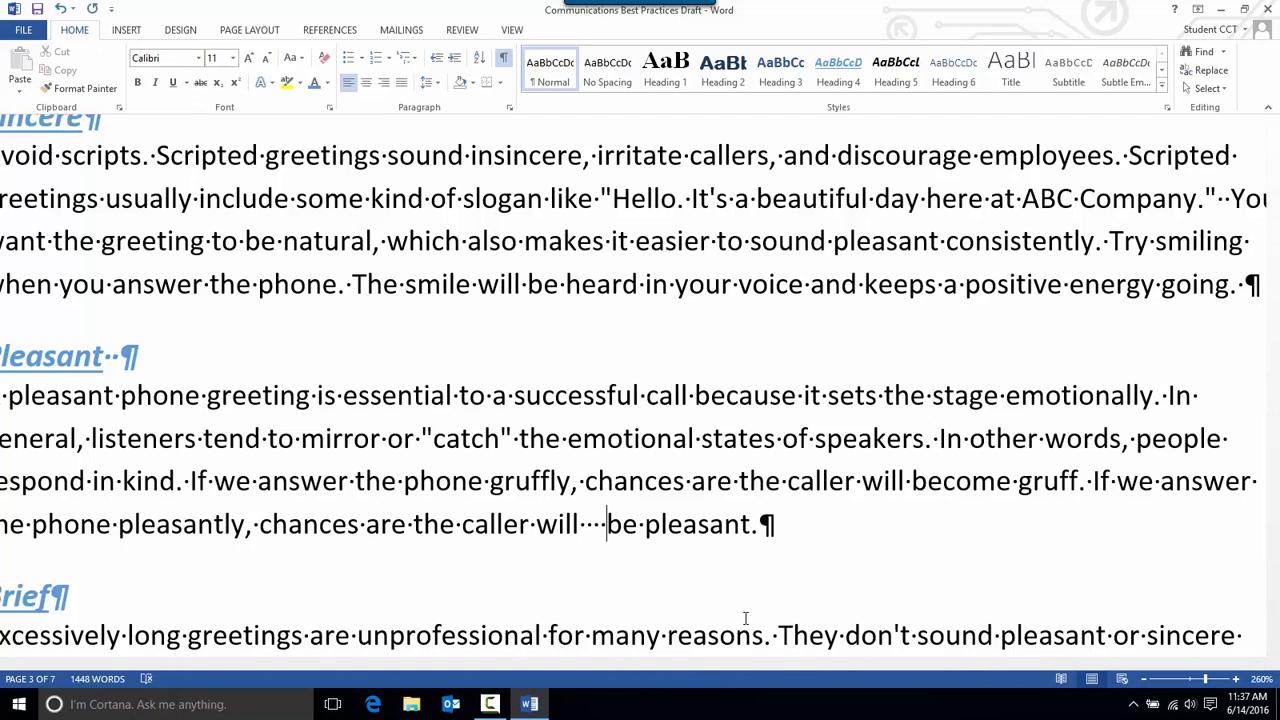
pyautogui.press('Return')
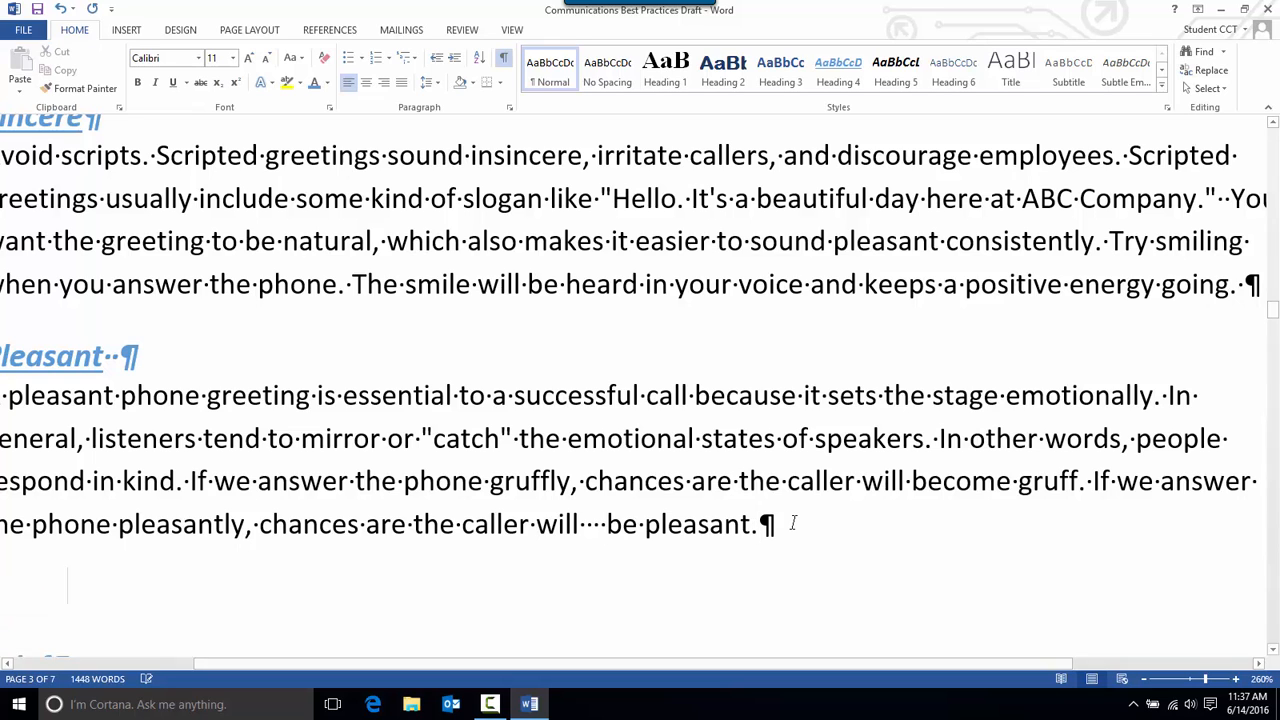
pyautogui.press('Return')
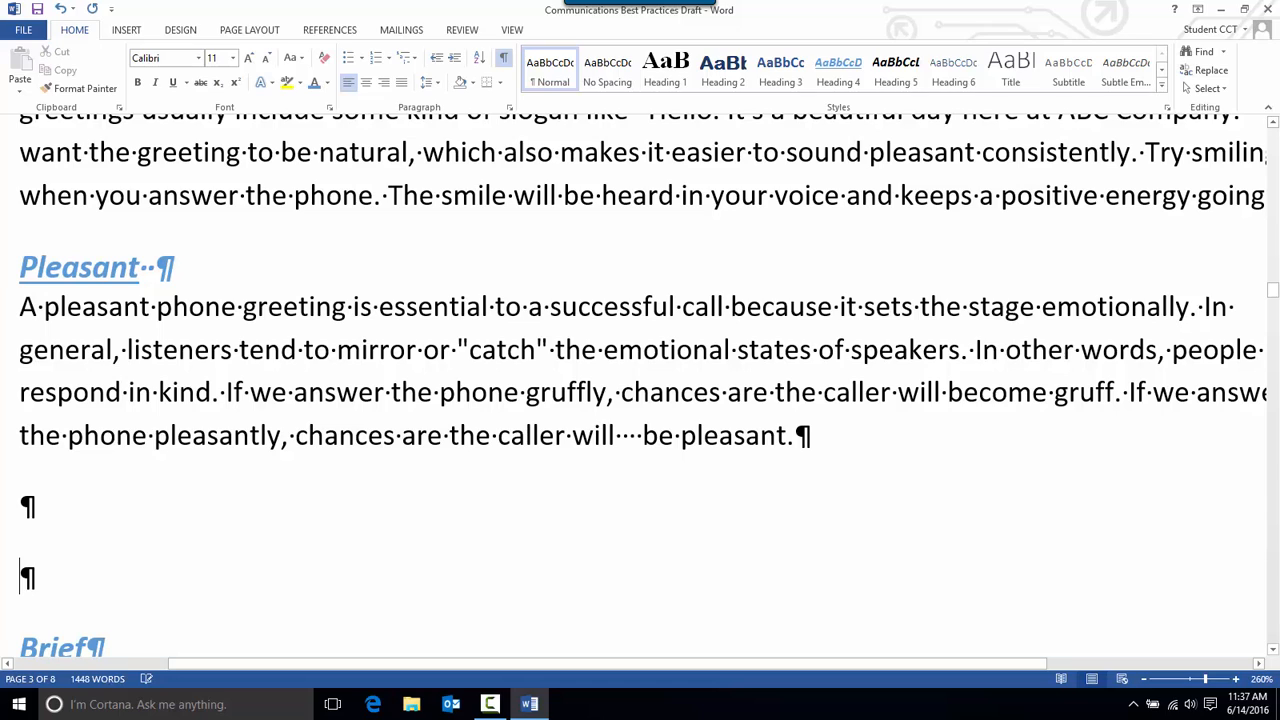
# Hide the formatting marks and zoom the document out to 190%
pyautogui.click(505, 60)
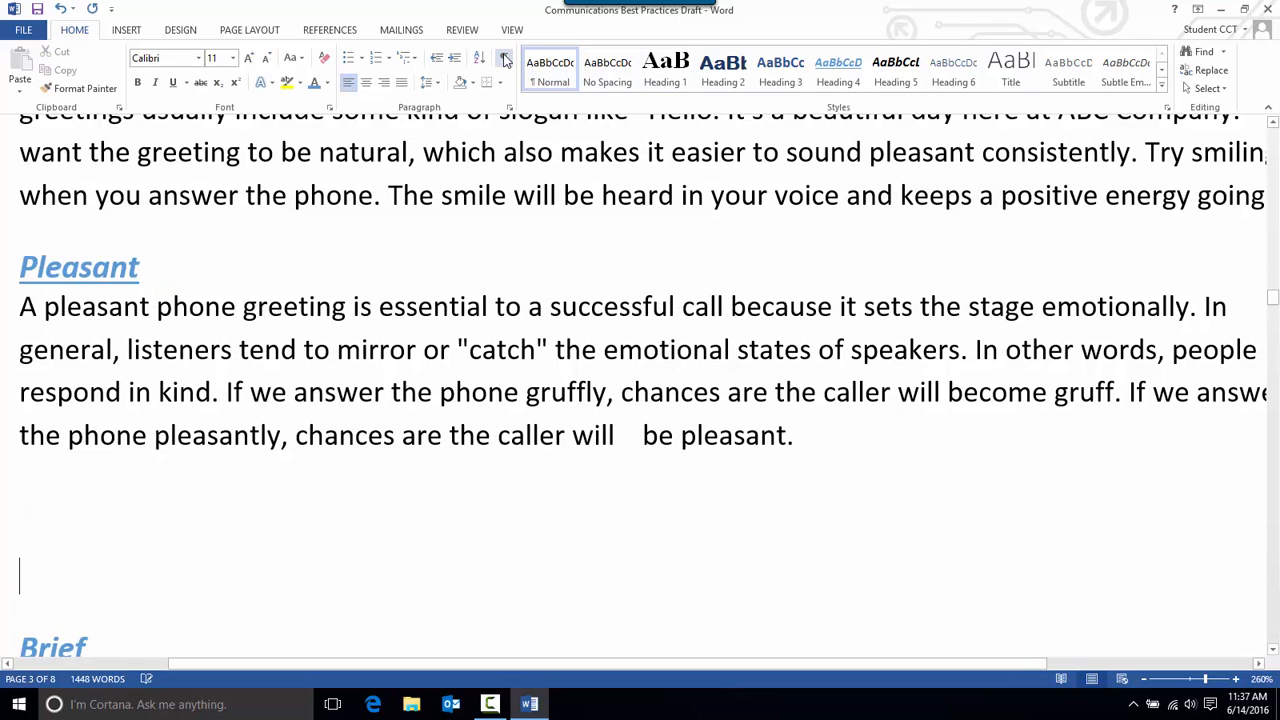
pyautogui.click(1144, 681)
pyautogui.click(1144, 681)
pyautogui.click(1144, 681)
pyautogui.click(1144, 681)
pyautogui.click(1144, 681)
pyautogui.click(1144, 681)
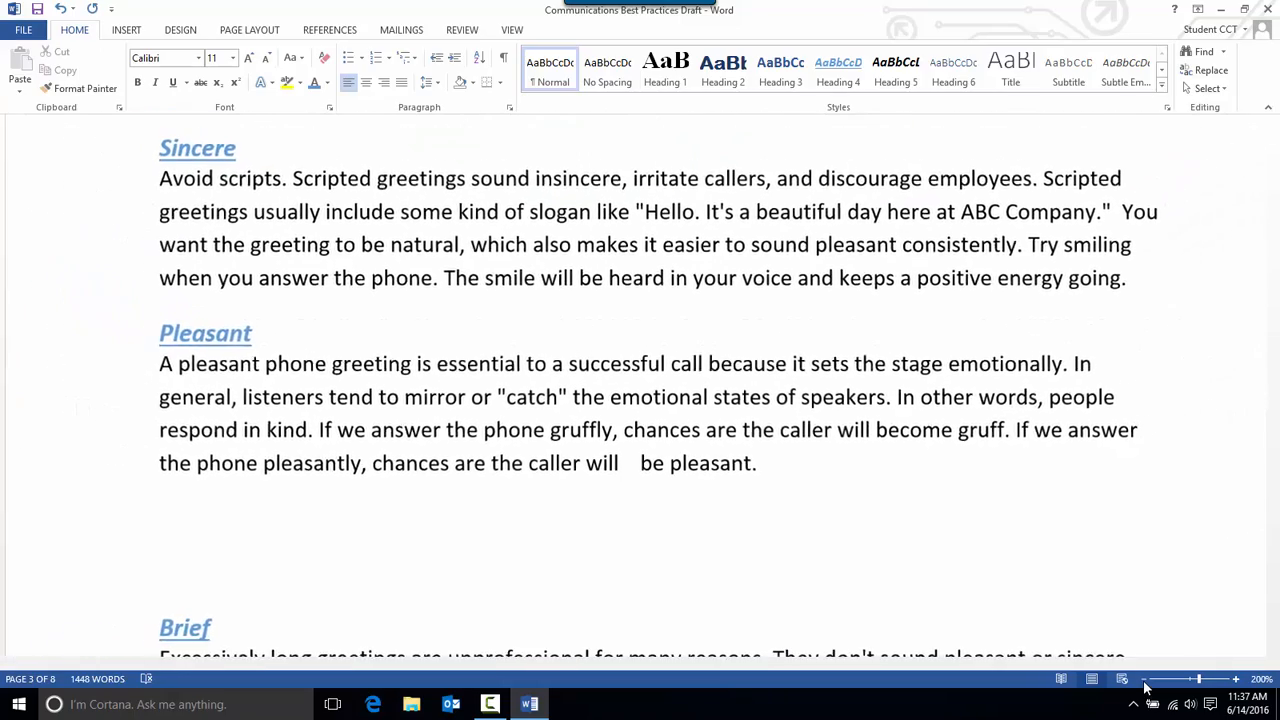
pyautogui.click(1144, 681)
pyautogui.scroll(-2, 740, 503)
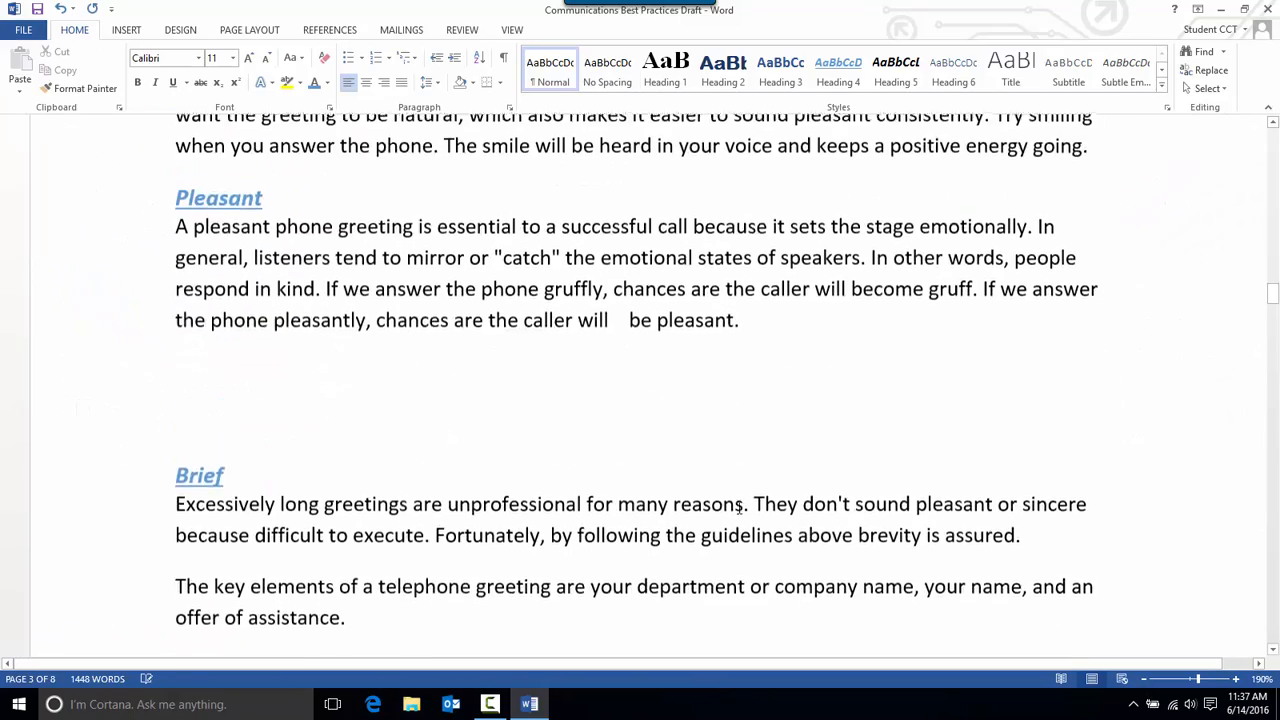
pyautogui.scroll(1, 320, 387)
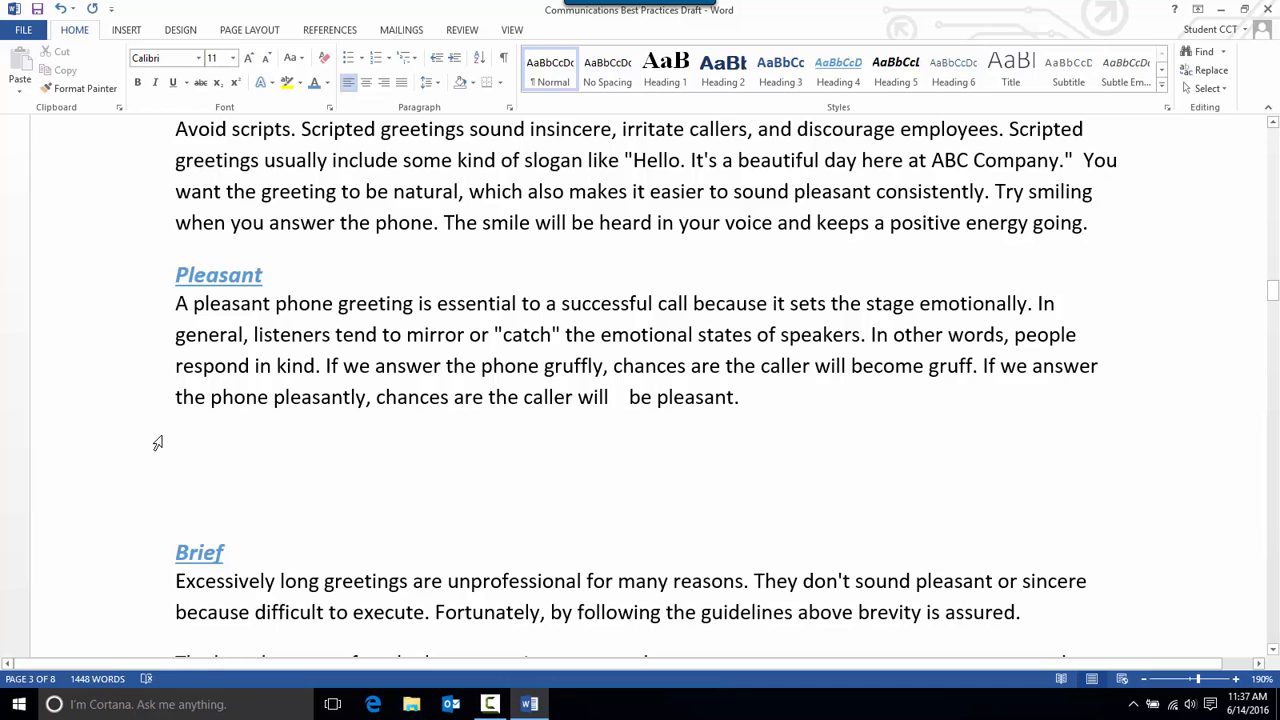
# Show the formatting marks again and delete the extra spaces between "will" and "be pleasant" in the Pleasant paragraph
pyautogui.click(503, 57)
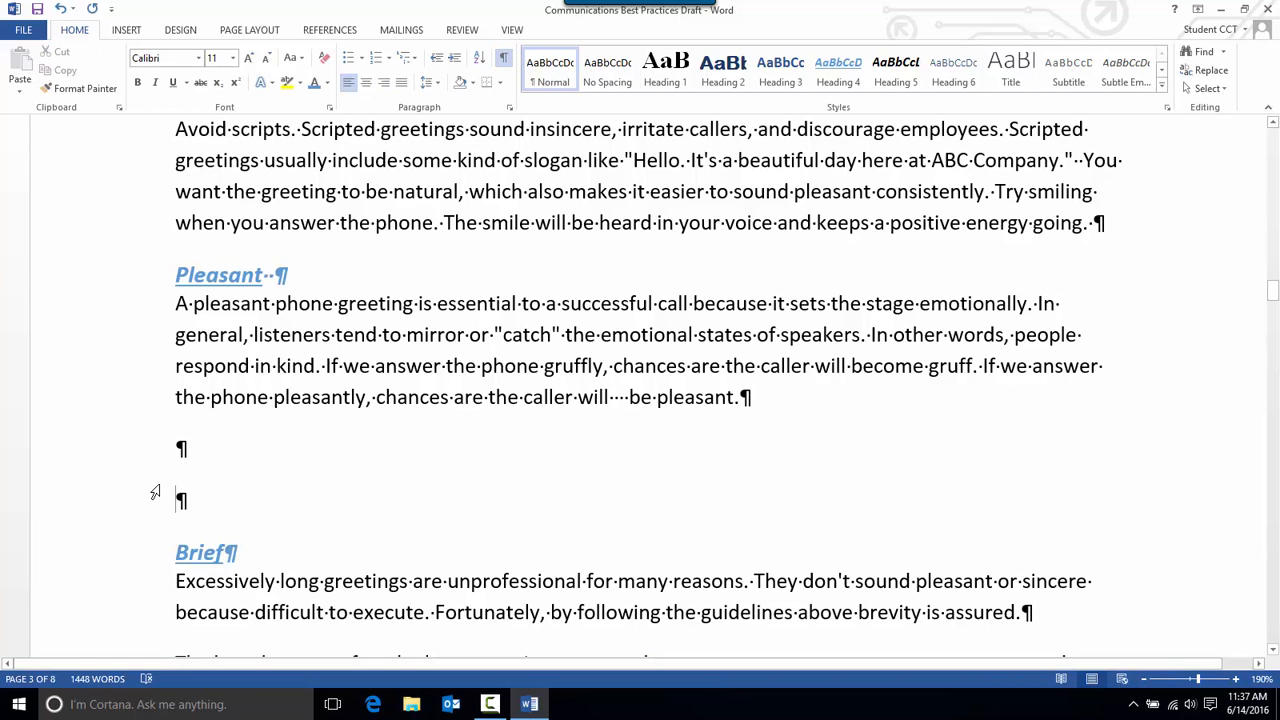
pyautogui.click(616, 397)
pyautogui.click(501, 58)
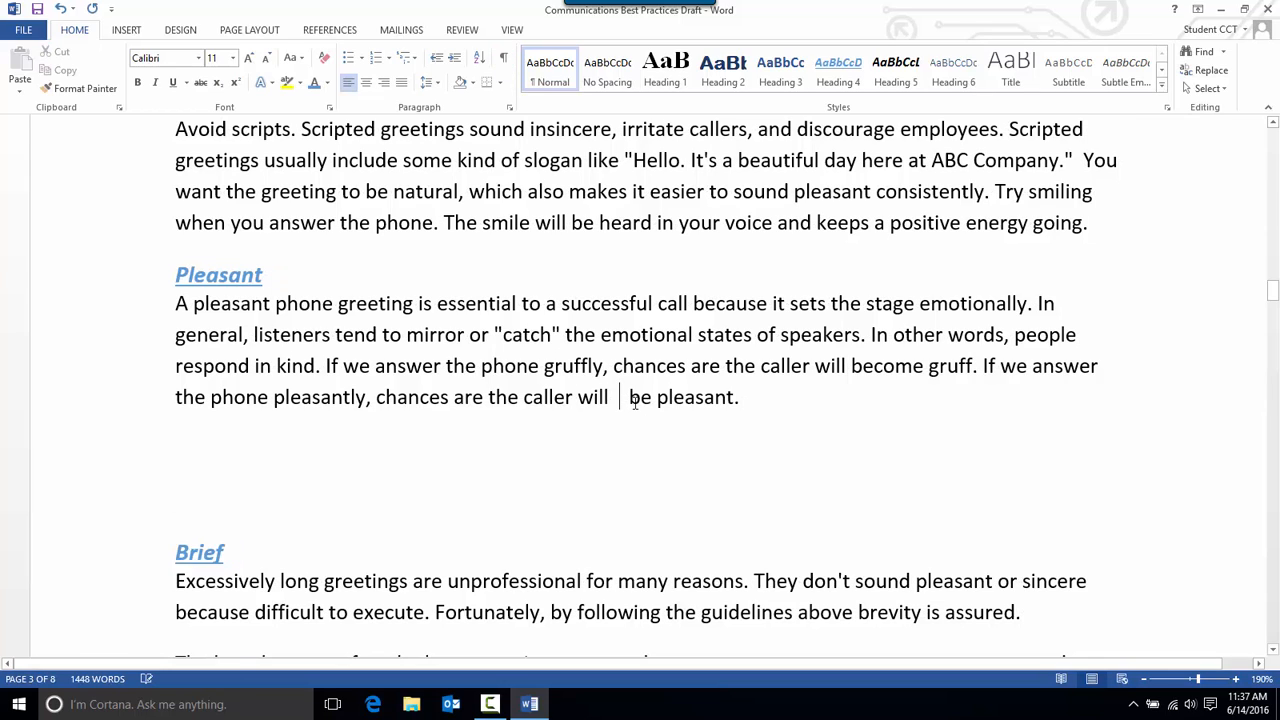
pyautogui.click(501, 58)
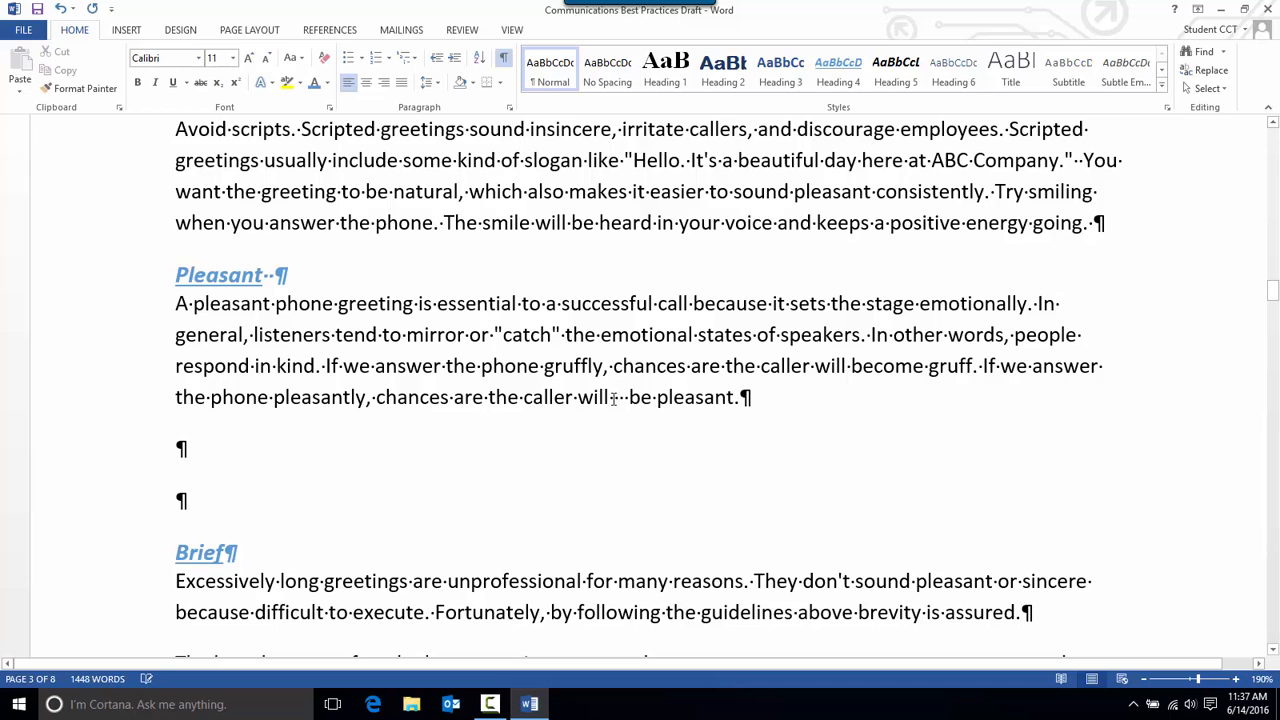
pyautogui.press('Delete')
pyautogui.press('Delete')
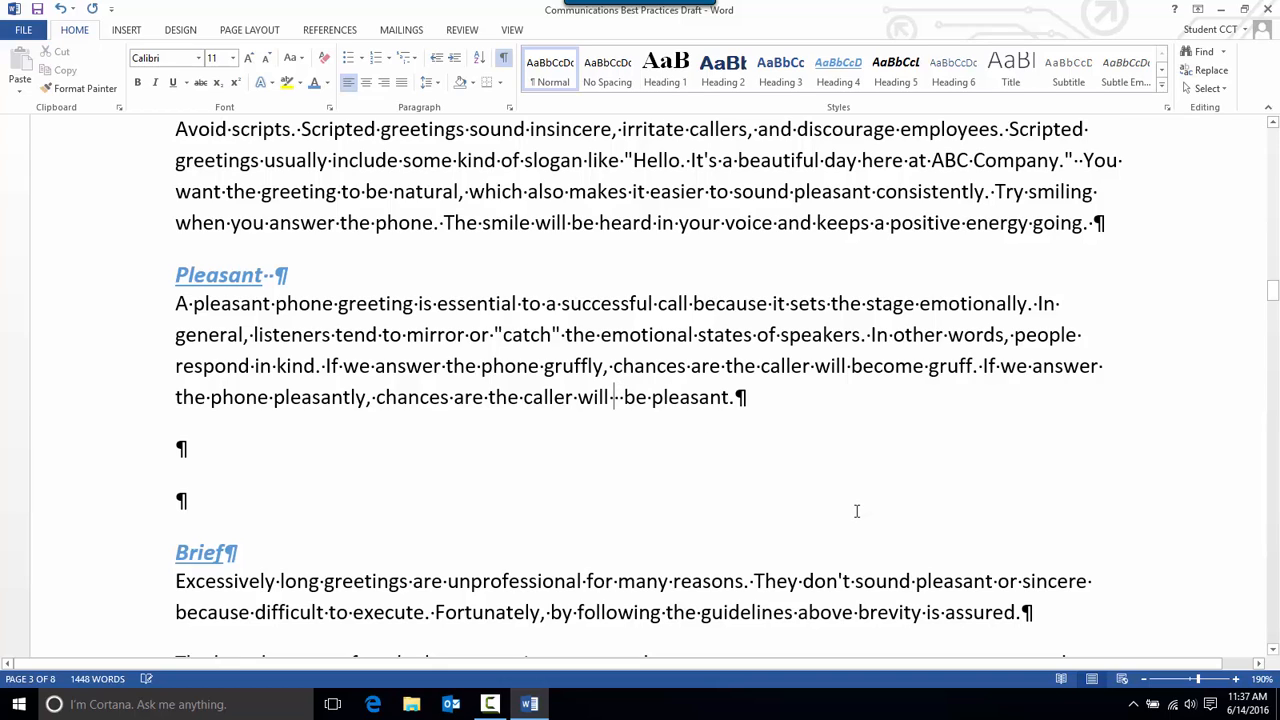
# Select the two empty paragraphs above the Brief heading and delete them
pyautogui.click(385, 498)
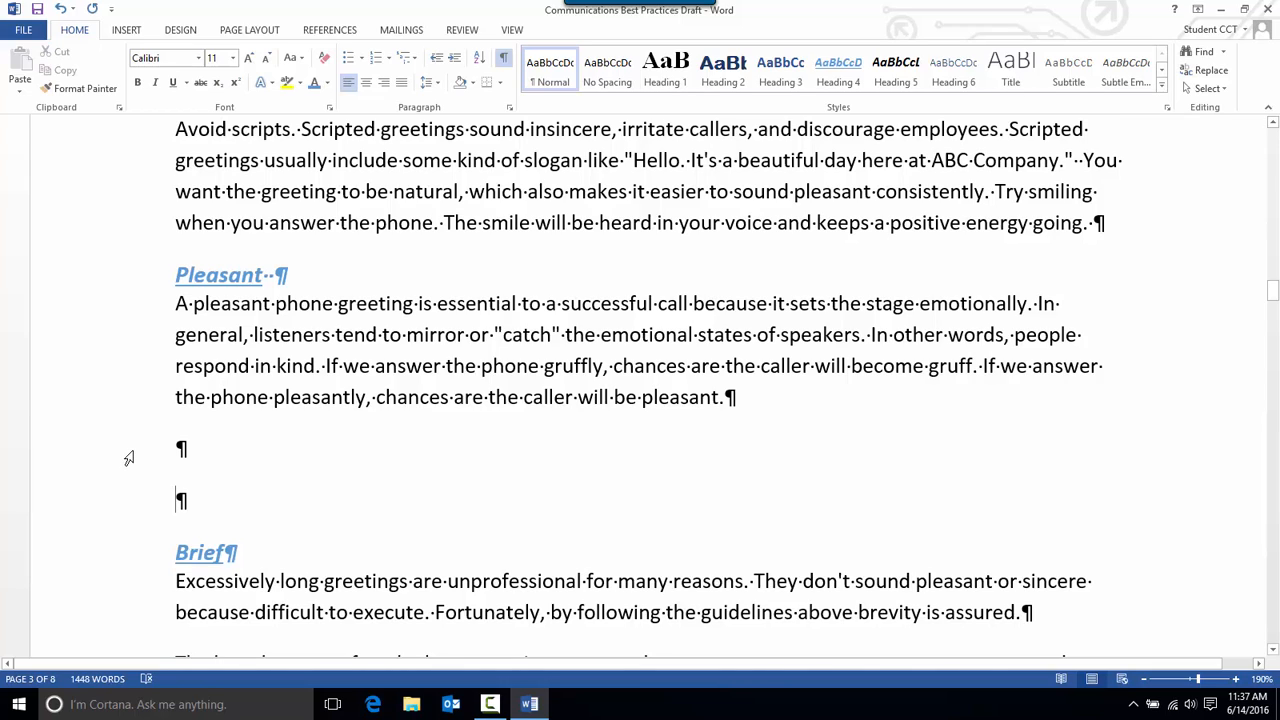
pyautogui.moveTo(129, 458); pyautogui.dragTo(129, 509)
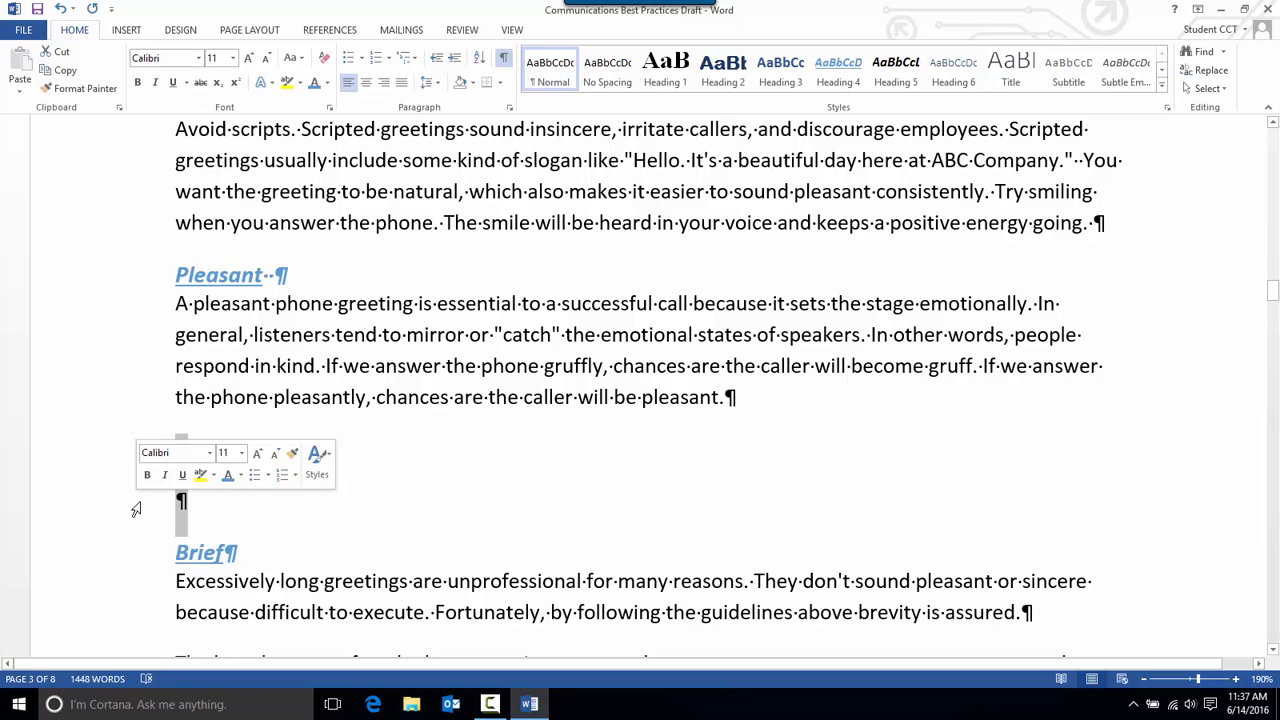
pyautogui.press('Delete')
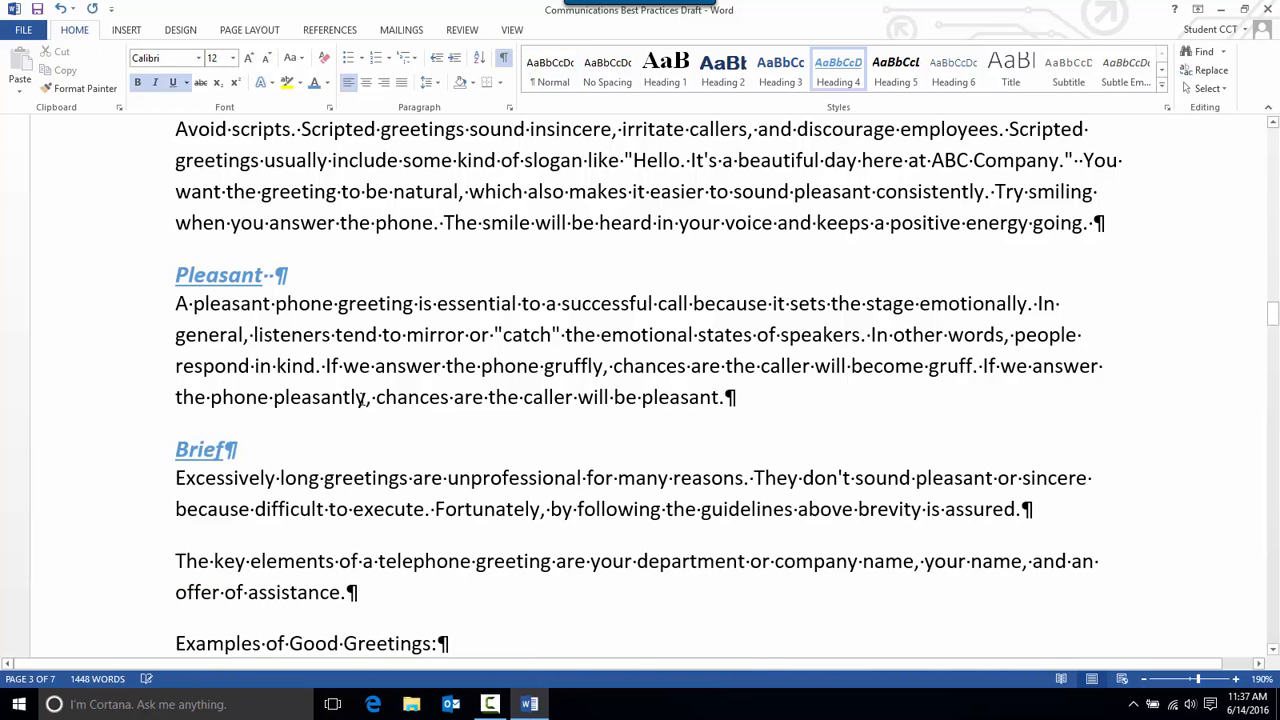